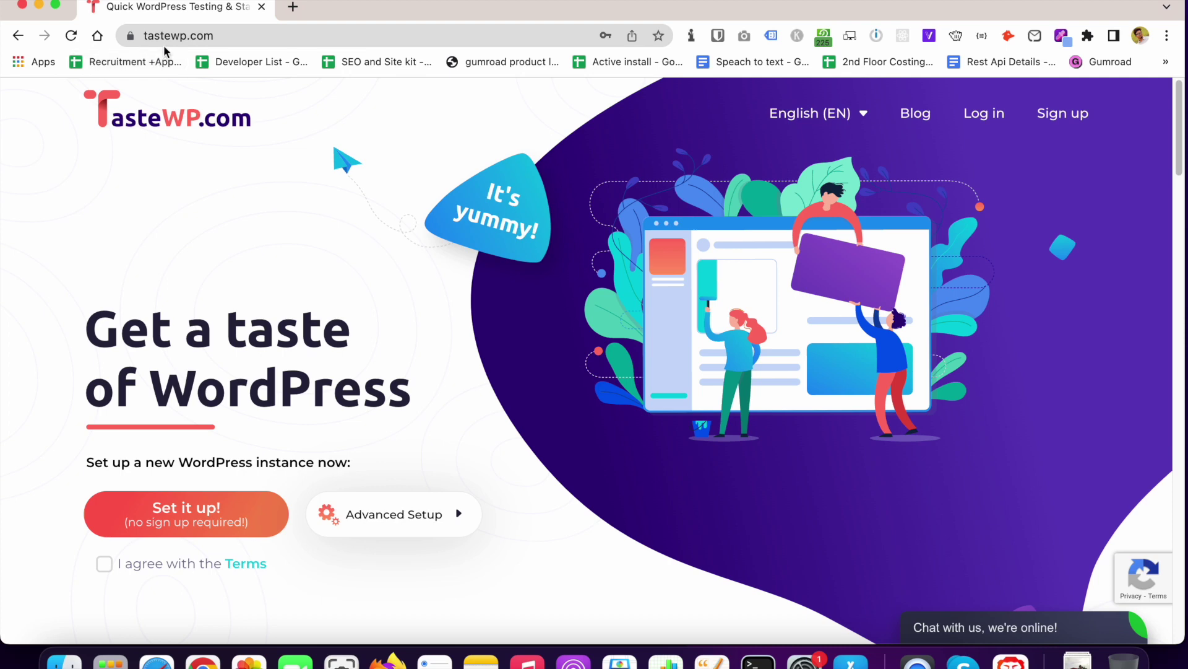
Step: Start filling in the TasteWP sign-up form, then close it
{"action": "left_click", "coordinate": [189, 40]}
{"action": "left_click", "coordinate": [279, 43]}
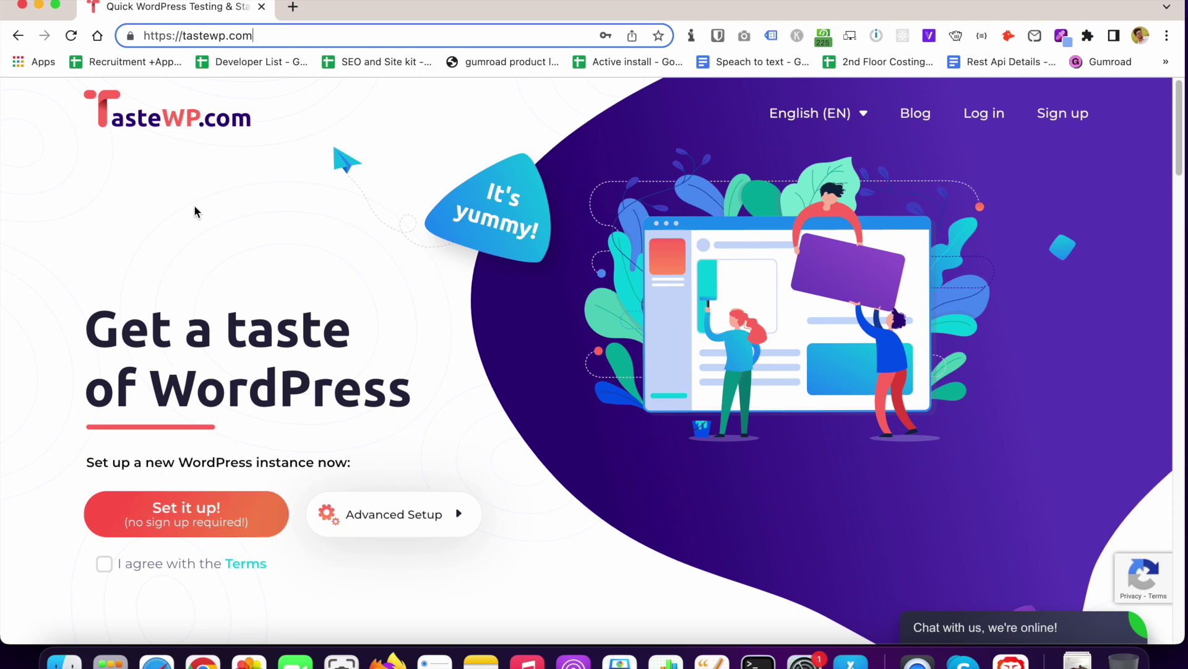
{"action": "left_click", "coordinate": [1055, 118]}
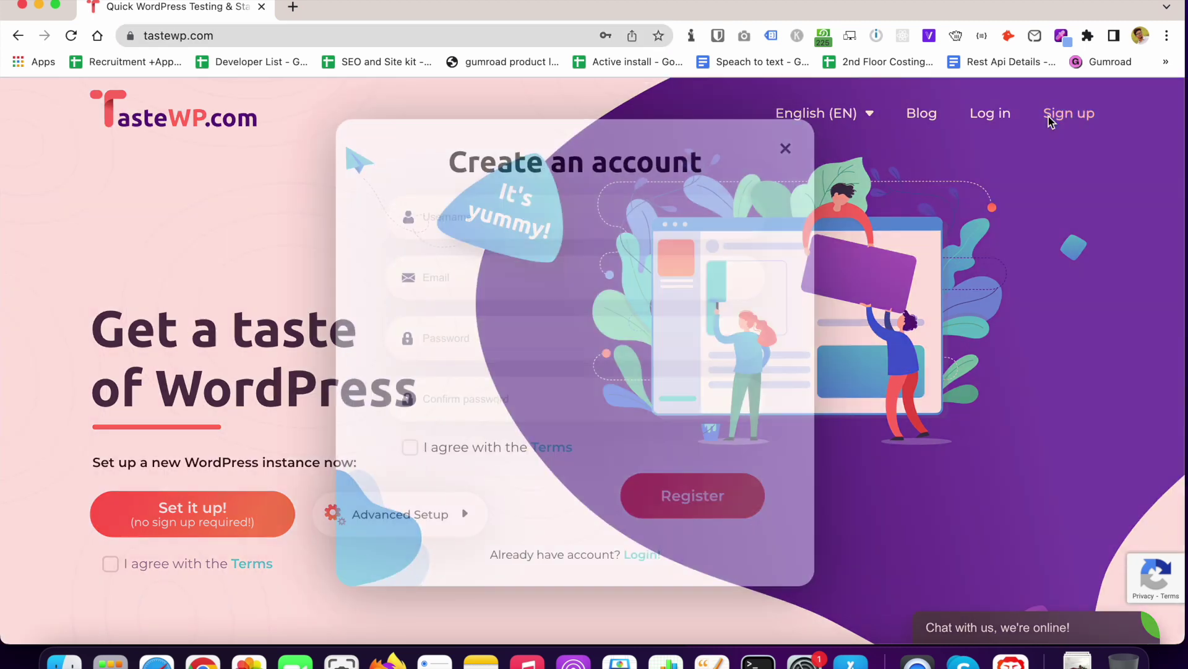
{"action": "left_click", "coordinate": [491, 228]}
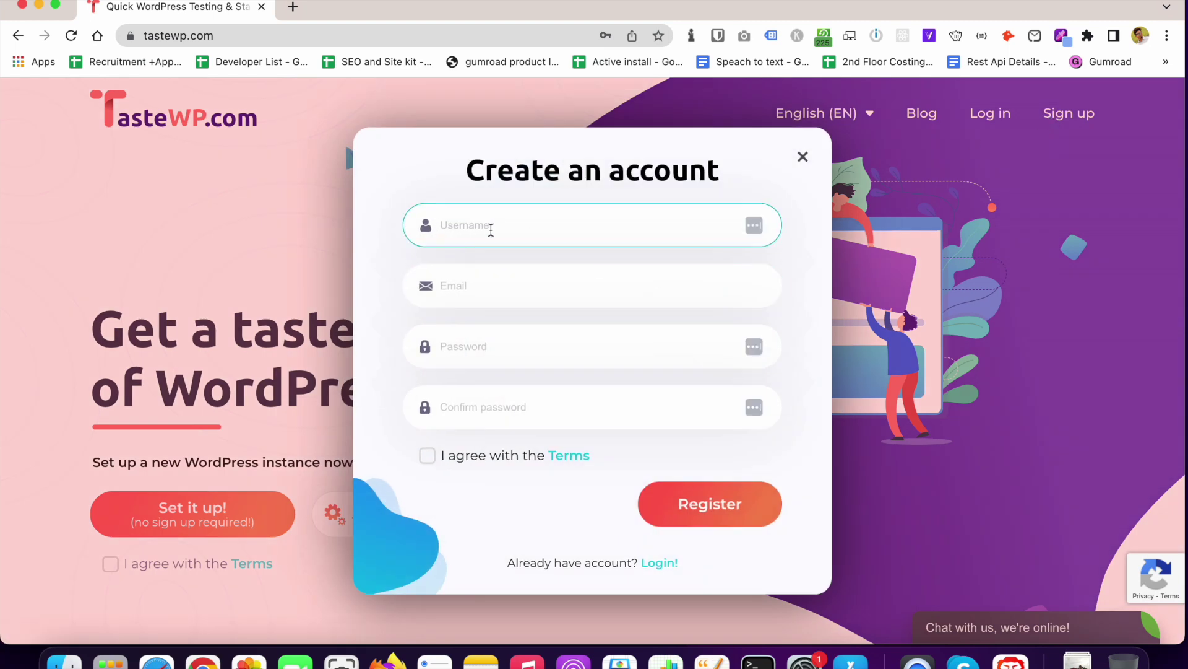
{"action": "left_click", "coordinate": [493, 290]}
{"action": "left_click", "coordinate": [483, 351]}
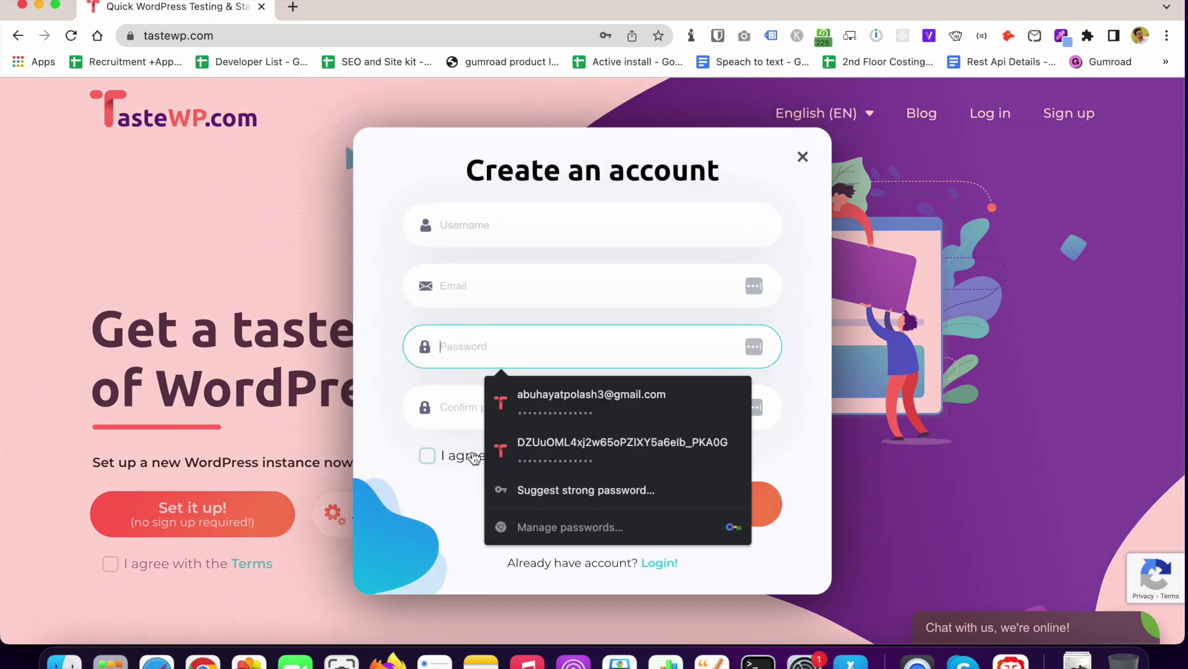
{"action": "left_click", "coordinate": [470, 418]}
{"action": "left_click", "coordinate": [474, 475]}
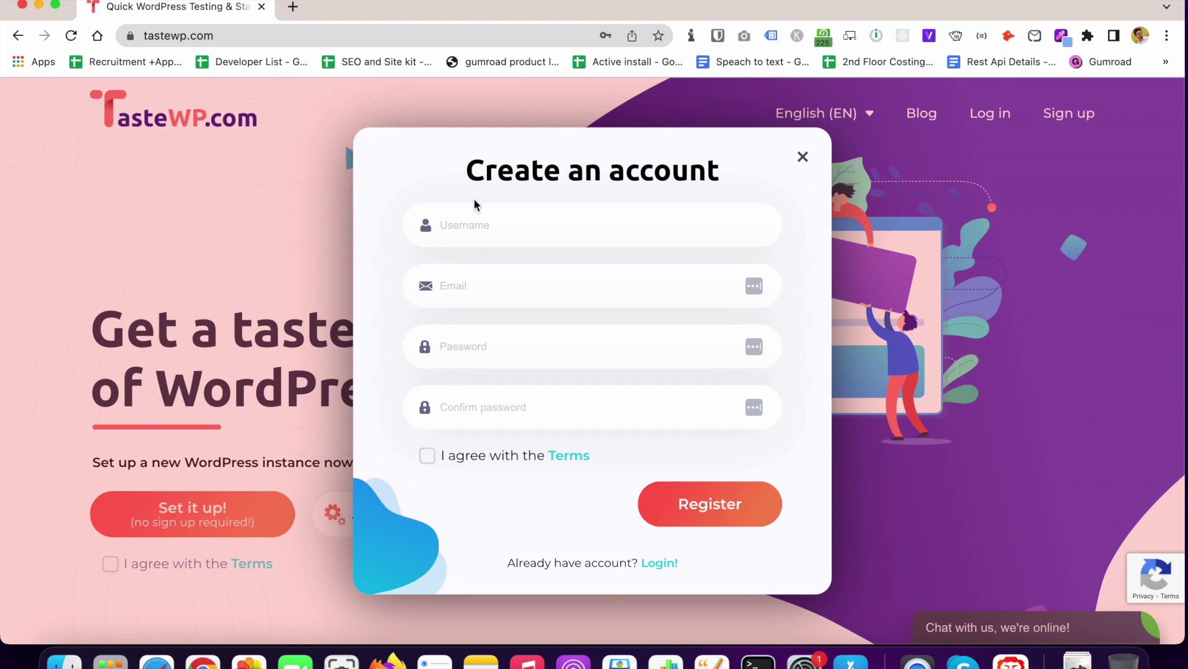
{"action": "left_click", "coordinate": [801, 163]}
Step: Log in to TasteWP with the saved credentials and Remember me ticked
{"action": "left_click", "coordinate": [996, 117]}
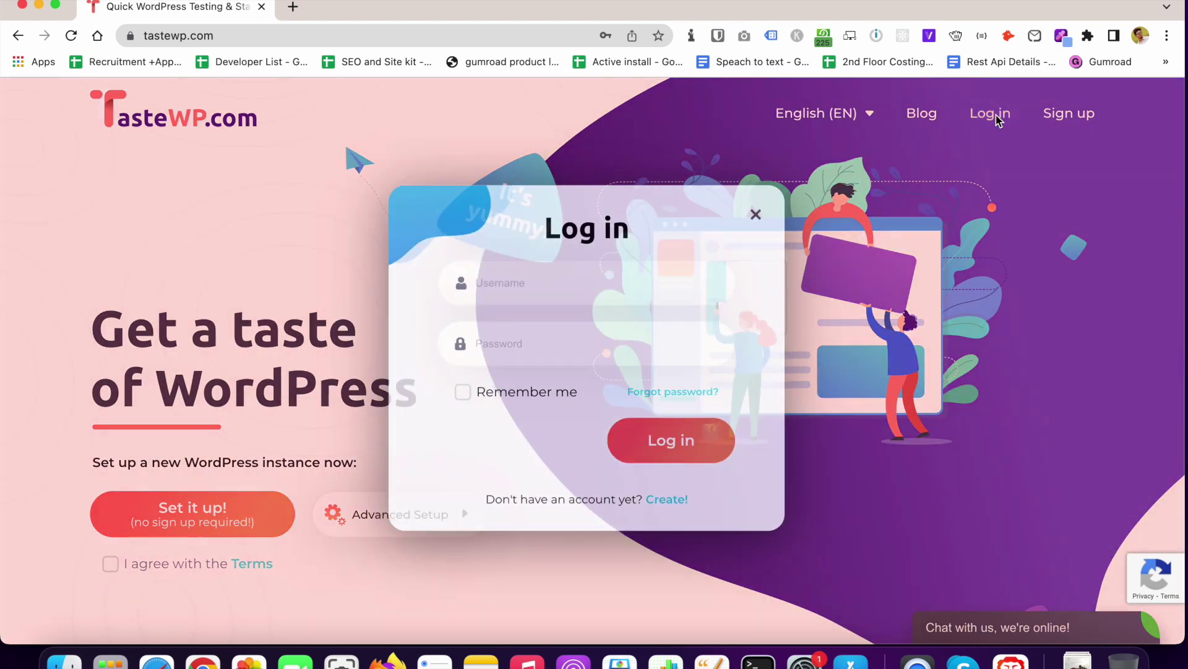
{"action": "left_click", "coordinate": [557, 286]}
{"action": "left_click", "coordinate": [516, 346]}
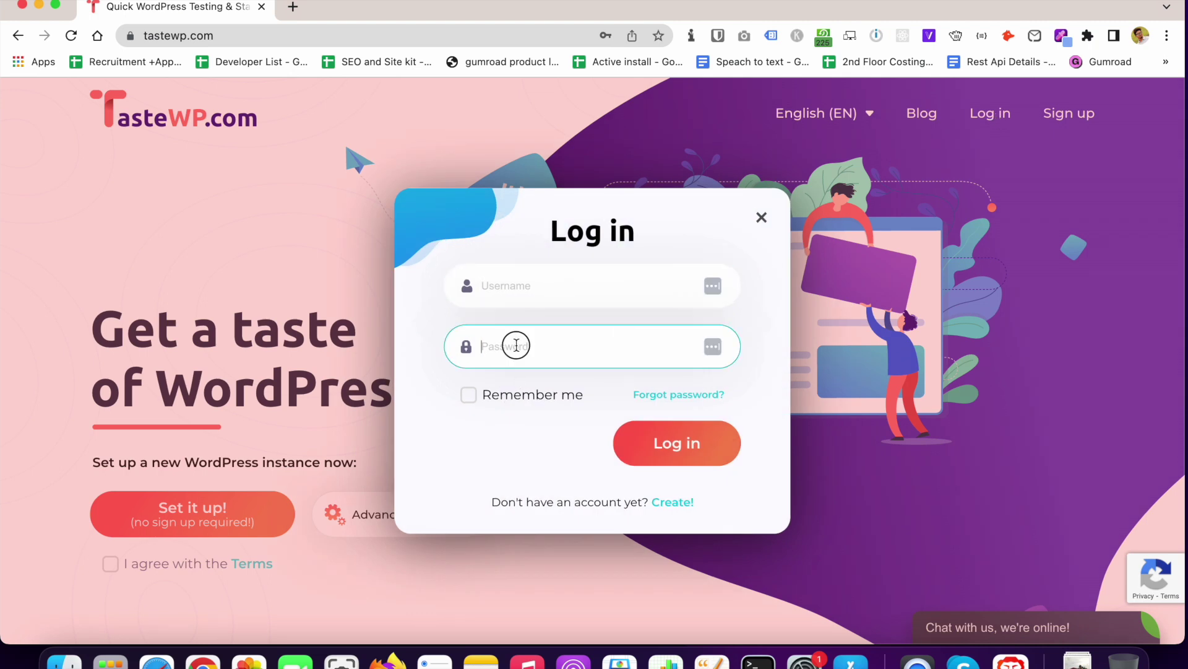
{"action": "left_click", "coordinate": [595, 406]}
{"action": "left_click", "coordinate": [471, 400]}
{"action": "left_click", "coordinate": [689, 446]}
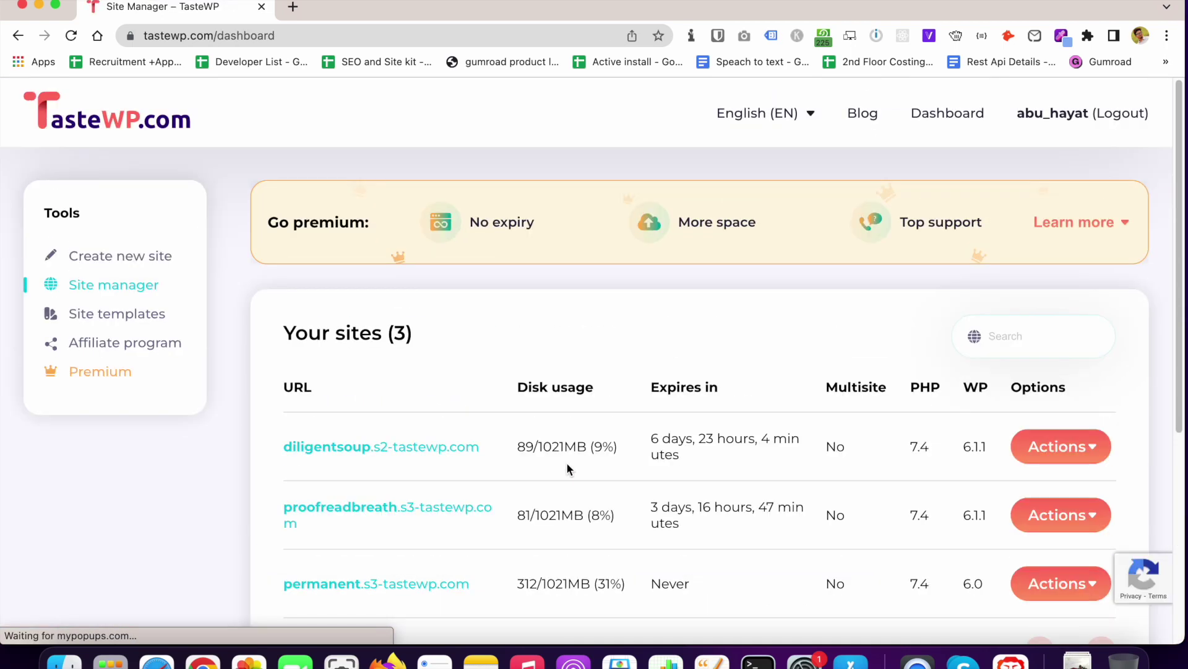
{"action": "scroll", "coordinate": [566, 462], "scroll_direction": "down", "scroll_amount": 3}
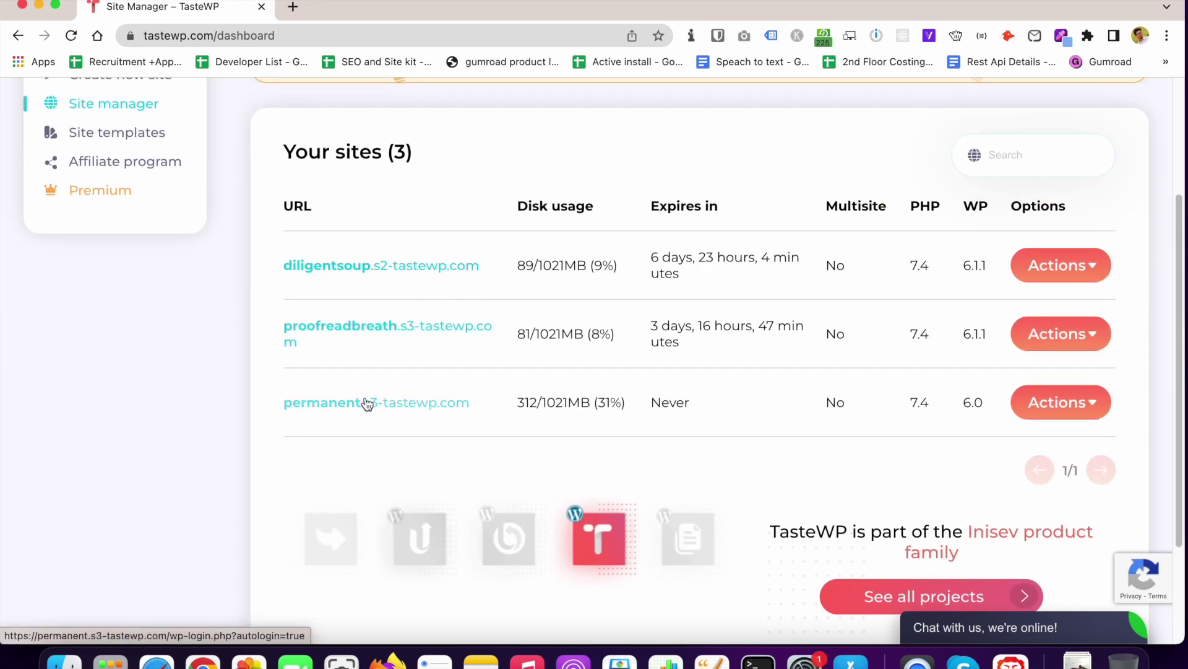
{"action": "scroll", "coordinate": [366, 403], "scroll_direction": "up", "scroll_amount": 2}
{"action": "scroll", "coordinate": [363, 446], "scroll_direction": "down", "scroll_amount": 2}
{"action": "scroll", "coordinate": [355, 478], "scroll_direction": "up", "scroll_amount": 2}
{"action": "scroll", "coordinate": [363, 465], "scroll_direction": "down", "scroll_amount": 2}
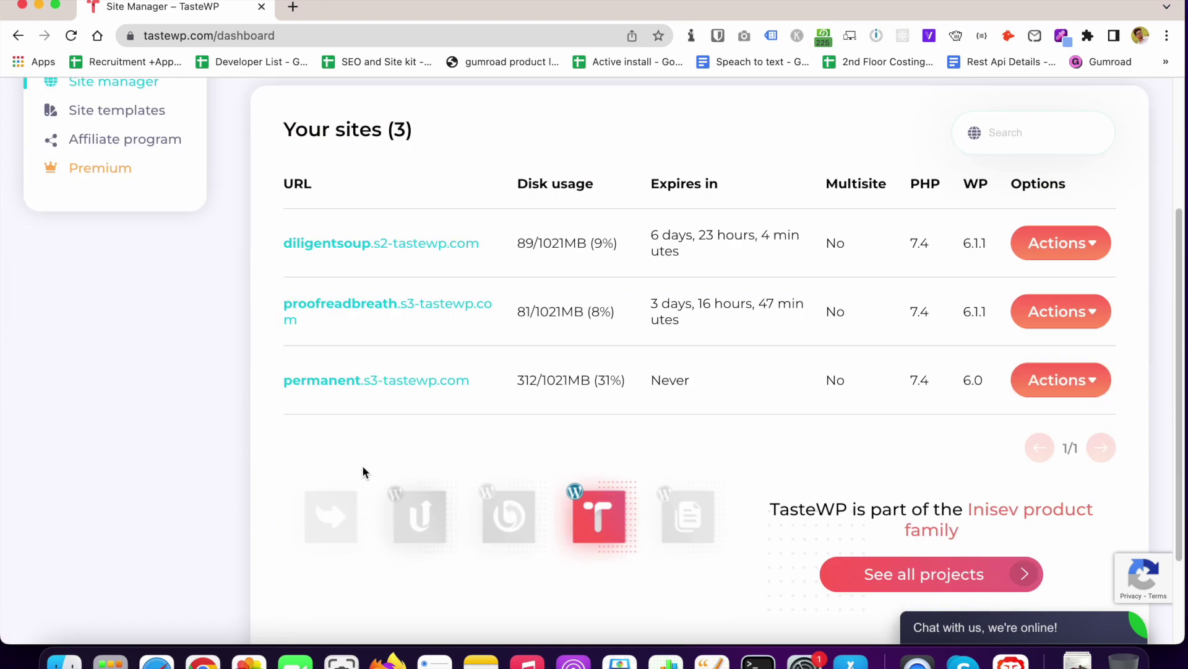
{"action": "scroll", "coordinate": [367, 465], "scroll_direction": "up", "scroll_amount": 1}
{"action": "scroll", "coordinate": [490, 418], "scroll_direction": "up", "scroll_amount": 2}
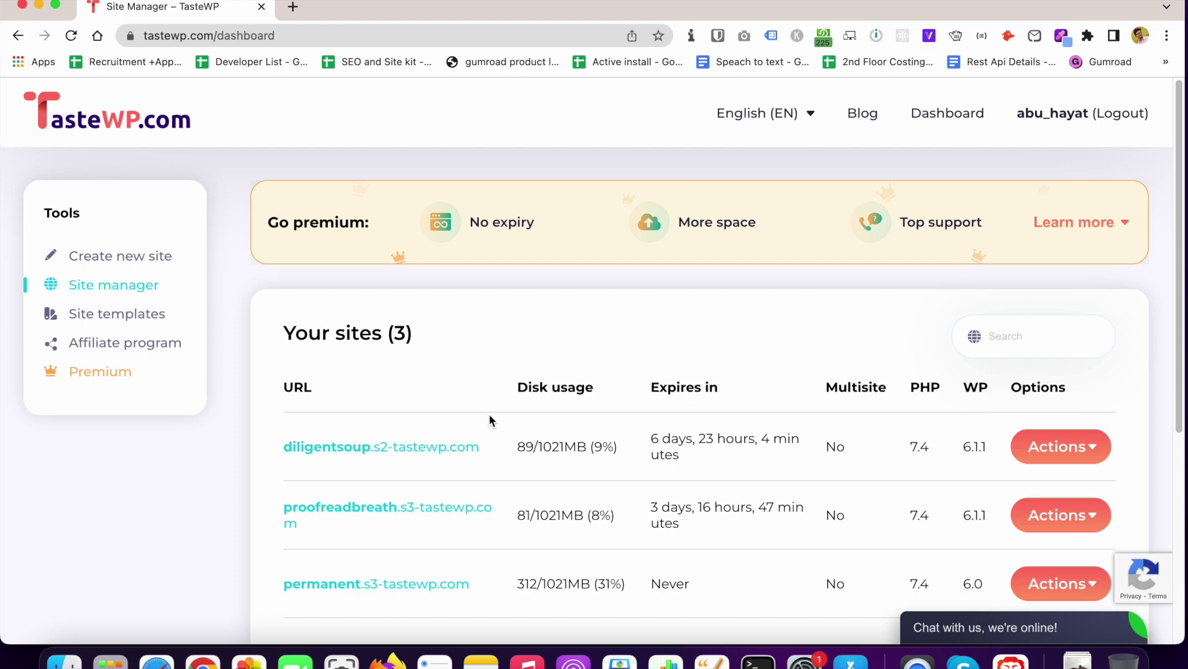
{"action": "scroll", "coordinate": [484, 428], "scroll_direction": "down", "scroll_amount": 1}
{"action": "scroll", "coordinate": [472, 438], "scroll_direction": "up", "scroll_amount": 1}
{"action": "scroll", "coordinate": [672, 411], "scroll_direction": "down", "scroll_amount": 2}
{"action": "scroll", "coordinate": [659, 411], "scroll_direction": "up", "scroll_amount": 2}
{"action": "scroll", "coordinate": [651, 428], "scroll_direction": "down", "scroll_amount": 3}
{"action": "scroll", "coordinate": [637, 437], "scroll_direction": "up", "scroll_amount": 3}
Step: Create a temp WordPress site with the default WordPress 6.1.1 and PHP 7.4
{"action": "left_click", "coordinate": [148, 265]}
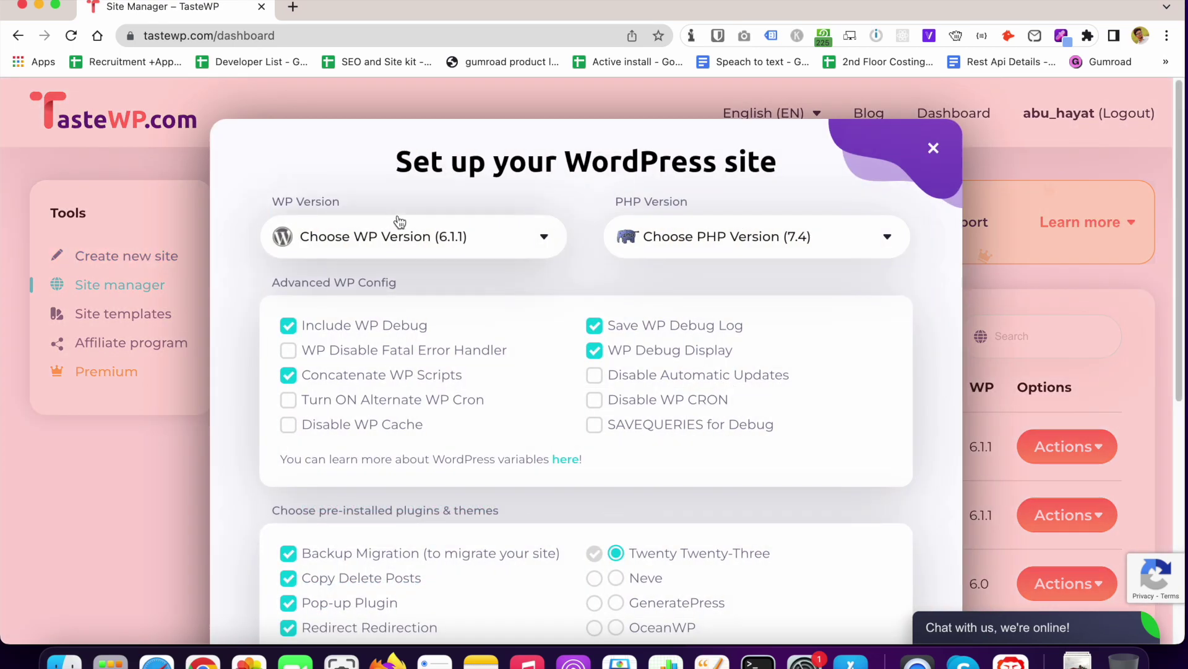
{"action": "scroll", "coordinate": [540, 309], "scroll_direction": "down", "scroll_amount": 5}
{"action": "scroll", "coordinate": [540, 309], "scroll_direction": "up", "scroll_amount": 5}
{"action": "scroll", "coordinate": [541, 309], "scroll_direction": "down", "scroll_amount": 5}
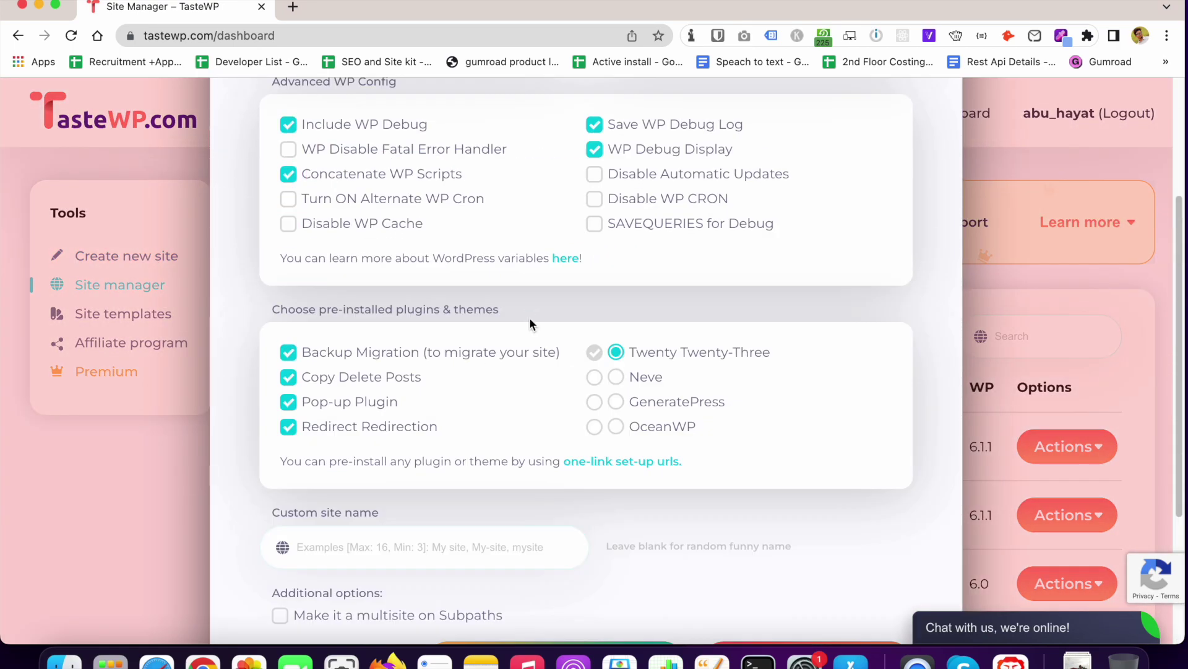
{"action": "scroll", "coordinate": [530, 324], "scroll_direction": "up", "scroll_amount": 1}
{"action": "scroll", "coordinate": [530, 323], "scroll_direction": "up", "scroll_amount": 3}
{"action": "scroll", "coordinate": [527, 327], "scroll_direction": "down", "scroll_amount": 3}
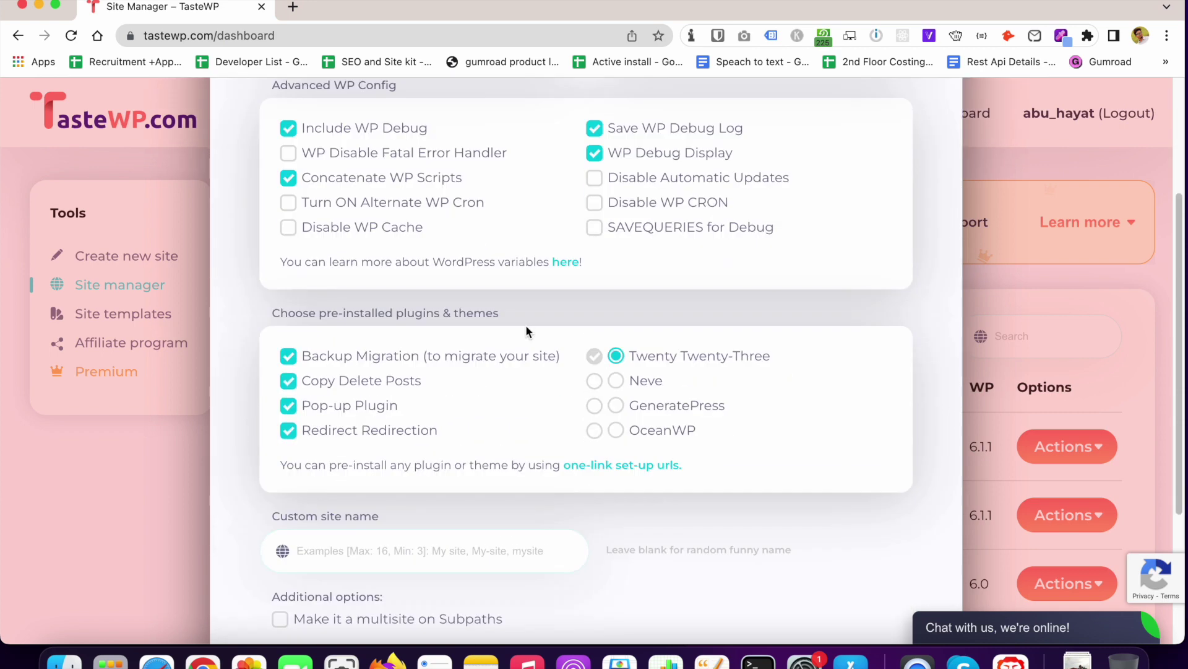
{"action": "scroll", "coordinate": [527, 332], "scroll_direction": "up", "scroll_amount": 3}
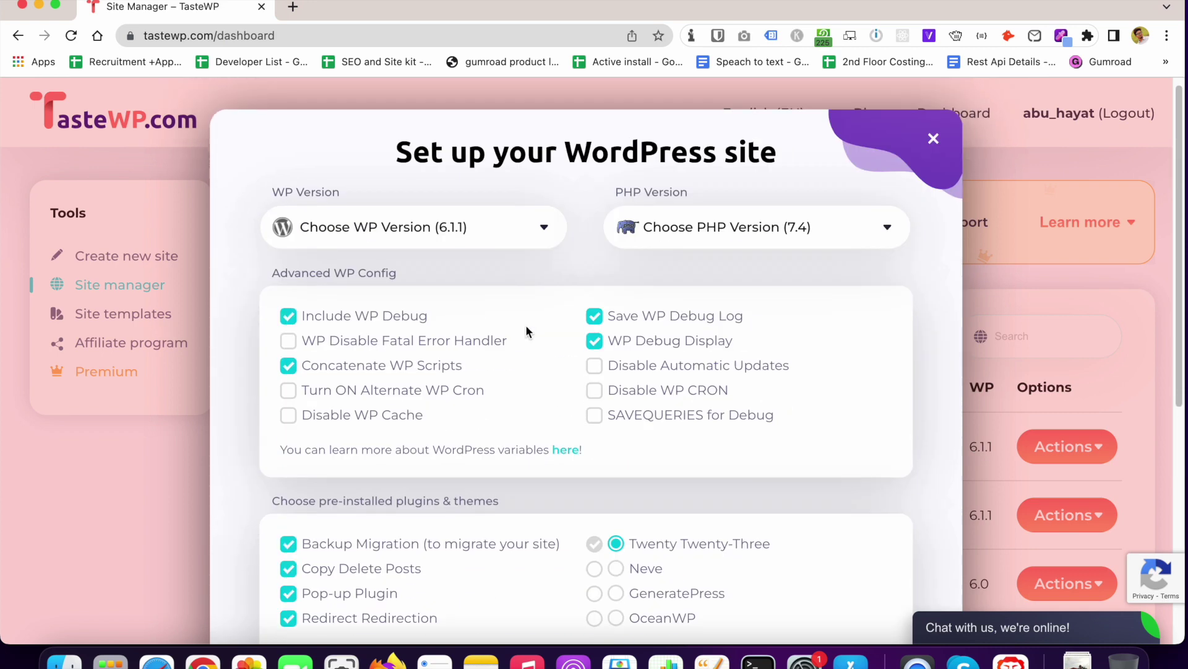
{"action": "scroll", "coordinate": [526, 333], "scroll_direction": "down", "scroll_amount": 1}
{"action": "scroll", "coordinate": [527, 334], "scroll_direction": "down", "scroll_amount": 1}
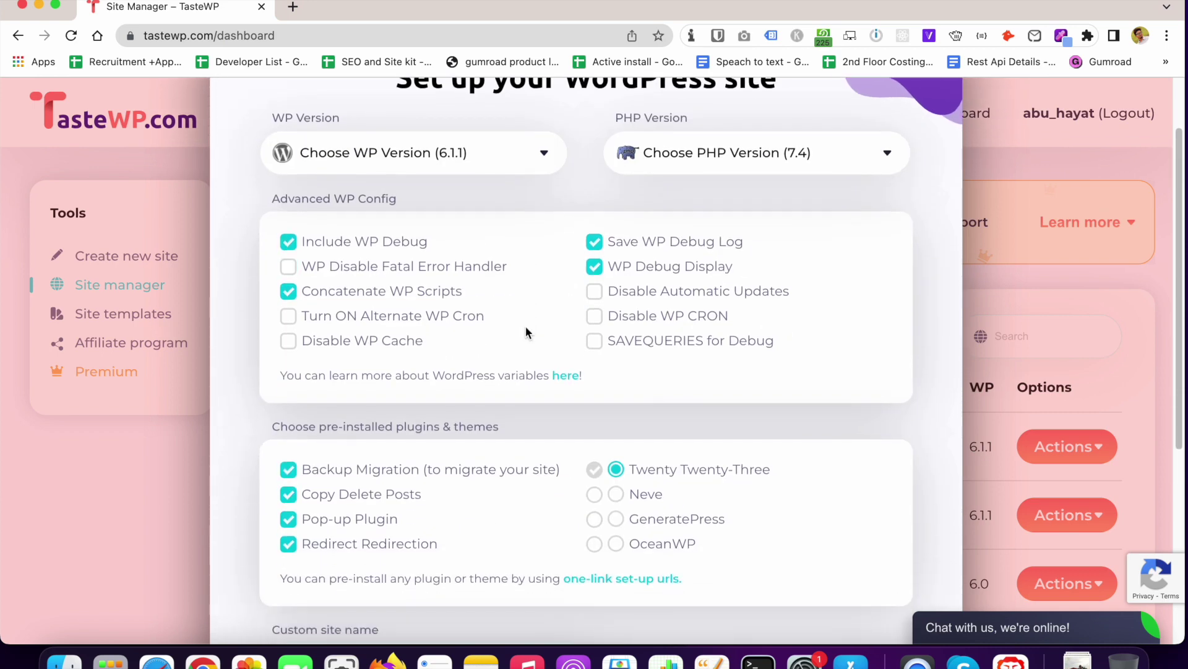
{"action": "scroll", "coordinate": [464, 423], "scroll_direction": "down", "scroll_amount": 1}
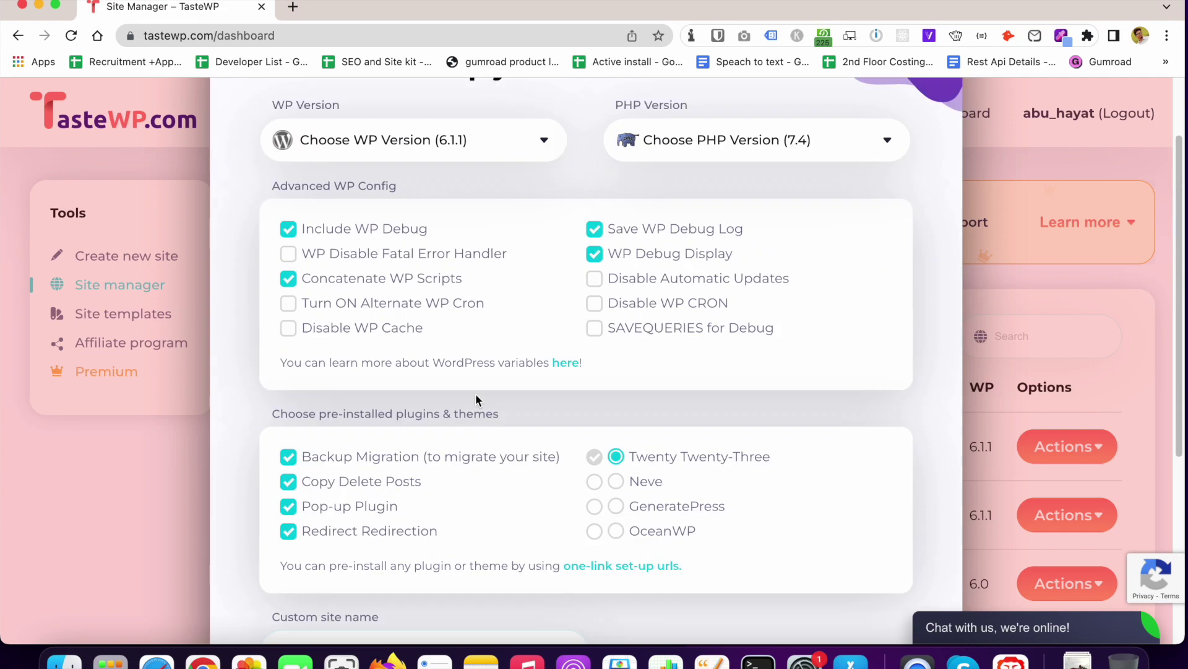
{"action": "scroll", "coordinate": [475, 393], "scroll_direction": "down", "scroll_amount": 1}
{"action": "scroll", "coordinate": [399, 354], "scroll_direction": "up", "scroll_amount": 3}
{"action": "scroll", "coordinate": [353, 278], "scroll_direction": "down", "scroll_amount": 2}
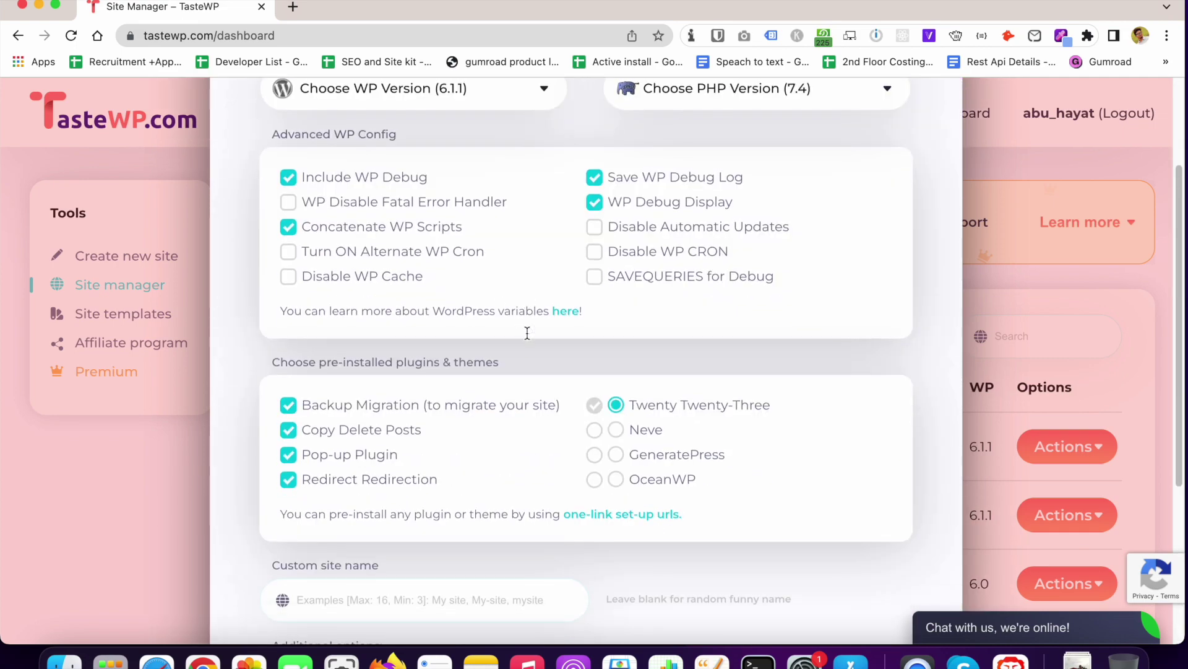
{"action": "scroll", "coordinate": [390, 297], "scroll_direction": "down", "scroll_amount": 3}
{"action": "scroll", "coordinate": [427, 325], "scroll_direction": "up", "scroll_amount": 5}
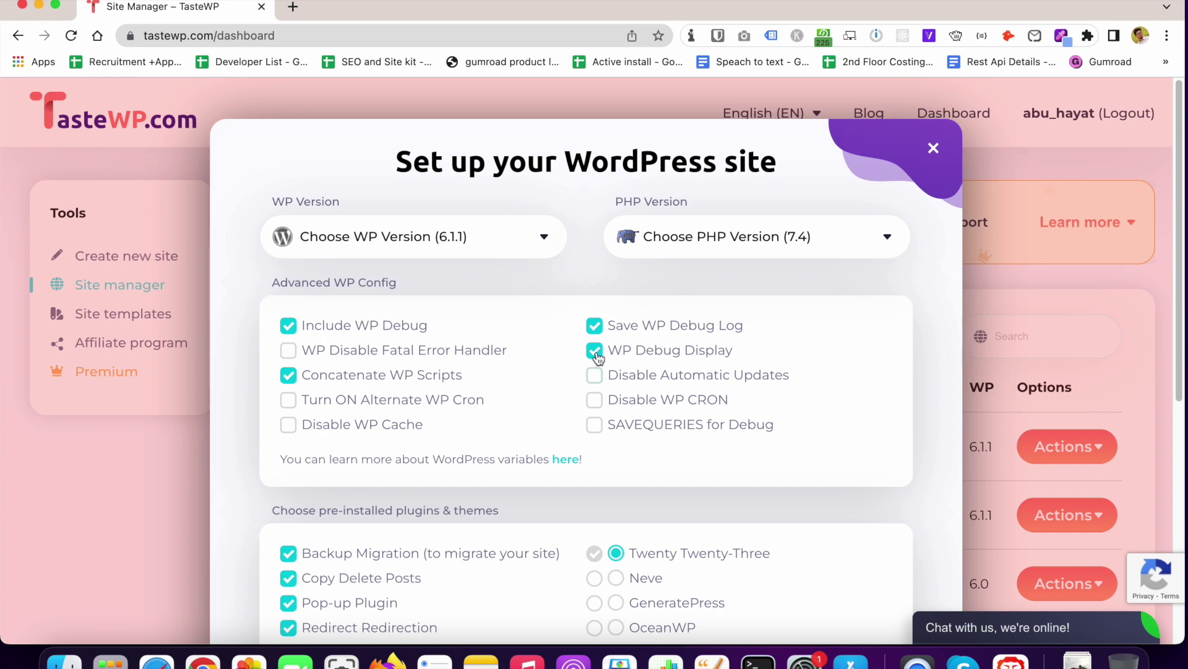
{"action": "scroll", "coordinate": [549, 369], "scroll_direction": "down", "scroll_amount": 5}
{"action": "scroll", "coordinate": [552, 372], "scroll_direction": "up", "scroll_amount": 5}
{"action": "scroll", "coordinate": [531, 361], "scroll_direction": "down", "scroll_amount": 3}
{"action": "scroll", "coordinate": [531, 361], "scroll_direction": "down", "scroll_amount": 3}
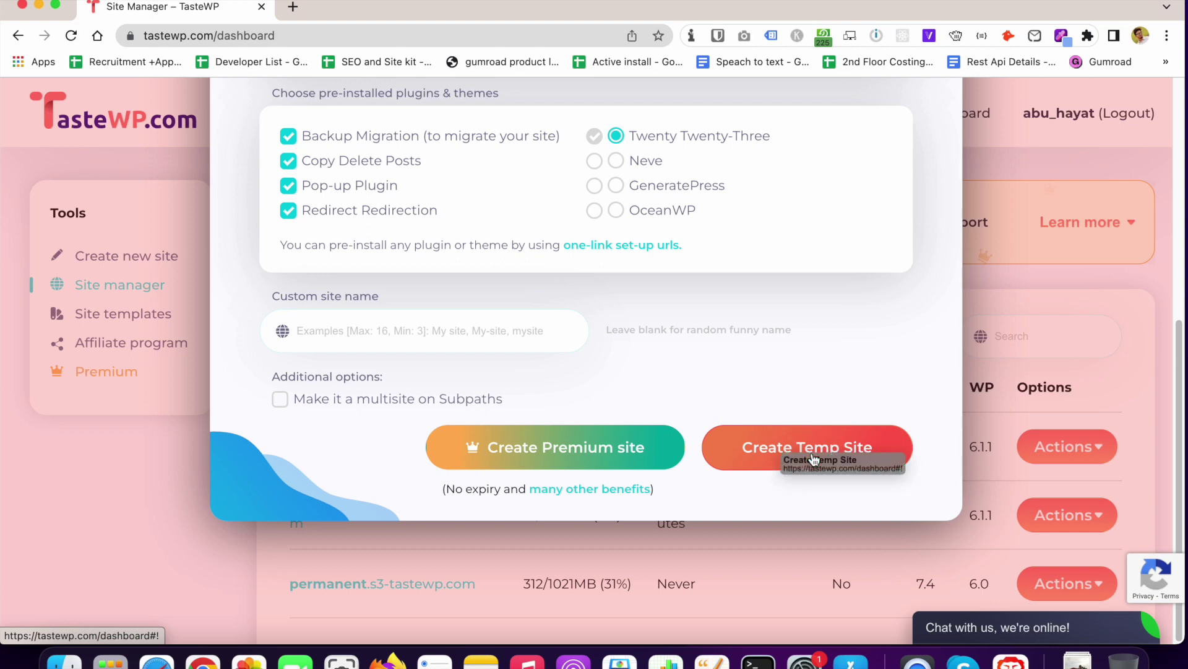
{"action": "left_click", "coordinate": [789, 457]}
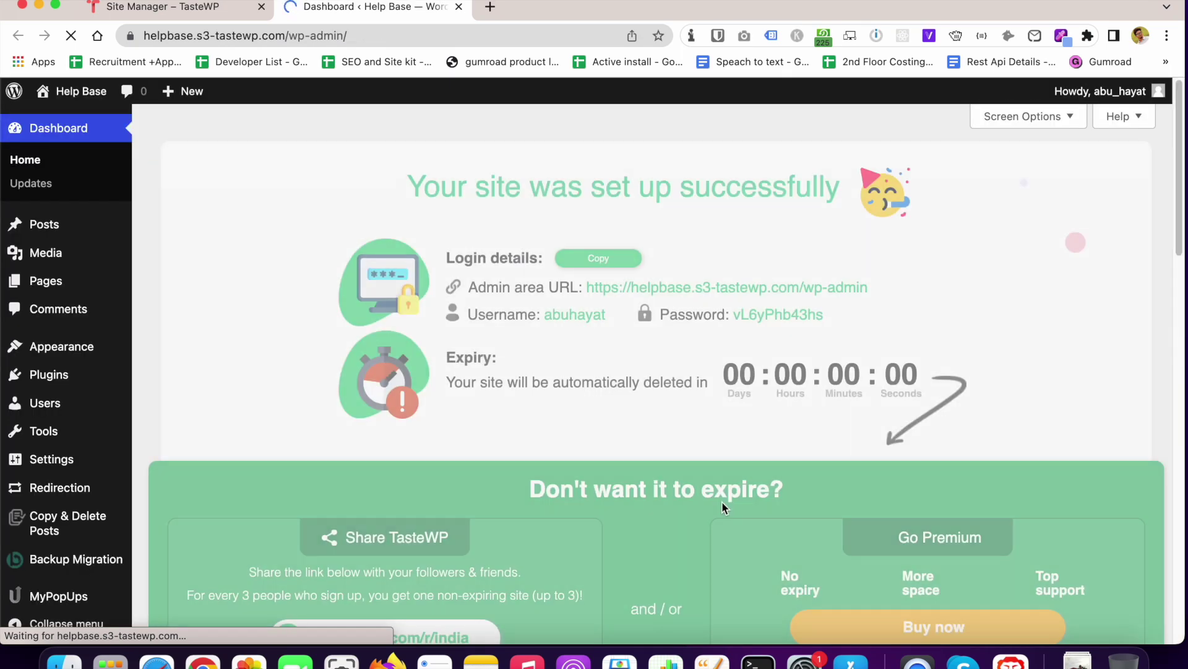
{"action": "scroll", "coordinate": [722, 506], "scroll_direction": "down", "scroll_amount": 5}
{"action": "scroll", "coordinate": [931, 443], "scroll_direction": "up", "scroll_amount": 5}
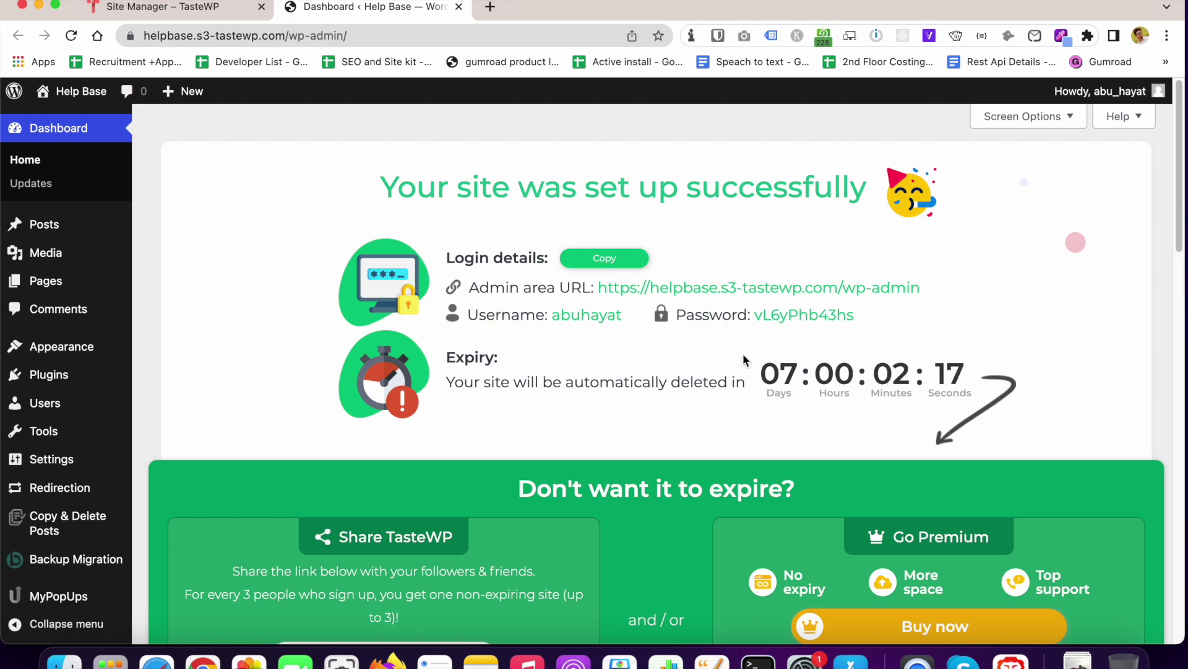
{"action": "scroll", "coordinate": [714, 425], "scroll_direction": "down", "scroll_amount": 1}
{"action": "scroll", "coordinate": [714, 425], "scroll_direction": "up", "scroll_amount": 1}
{"action": "scroll", "coordinate": [674, 372], "scroll_direction": "down", "scroll_amount": 2}
{"action": "scroll", "coordinate": [650, 391], "scroll_direction": "down", "scroll_amount": 8}
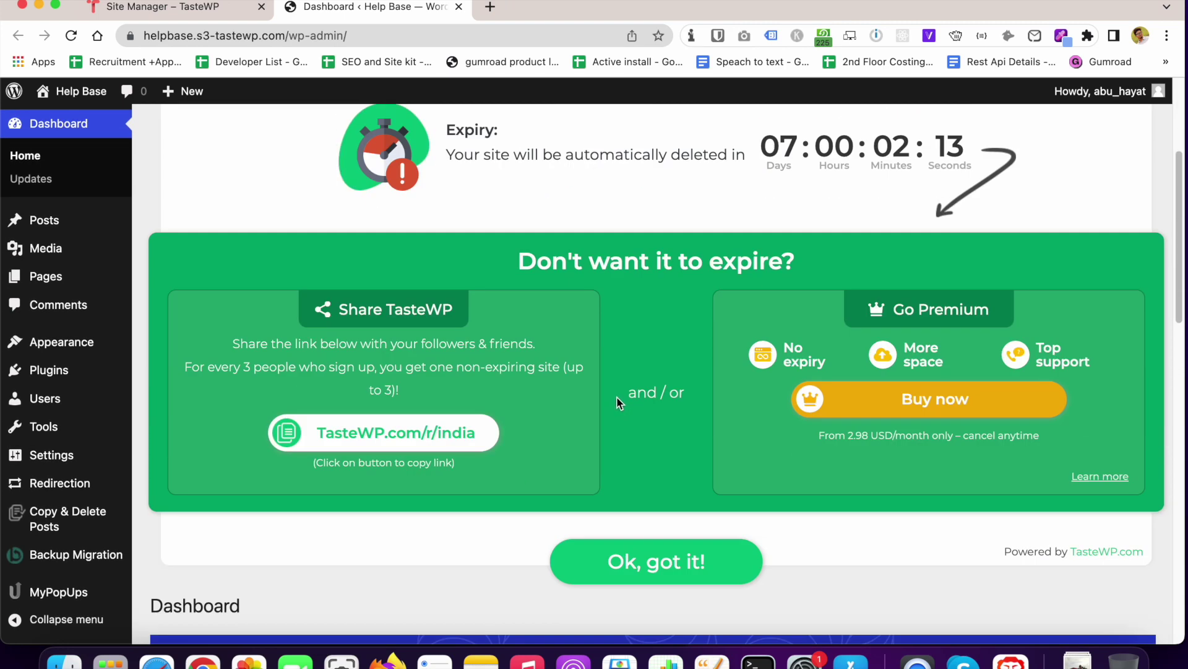
{"action": "scroll", "coordinate": [622, 402], "scroll_direction": "down", "scroll_amount": 1}
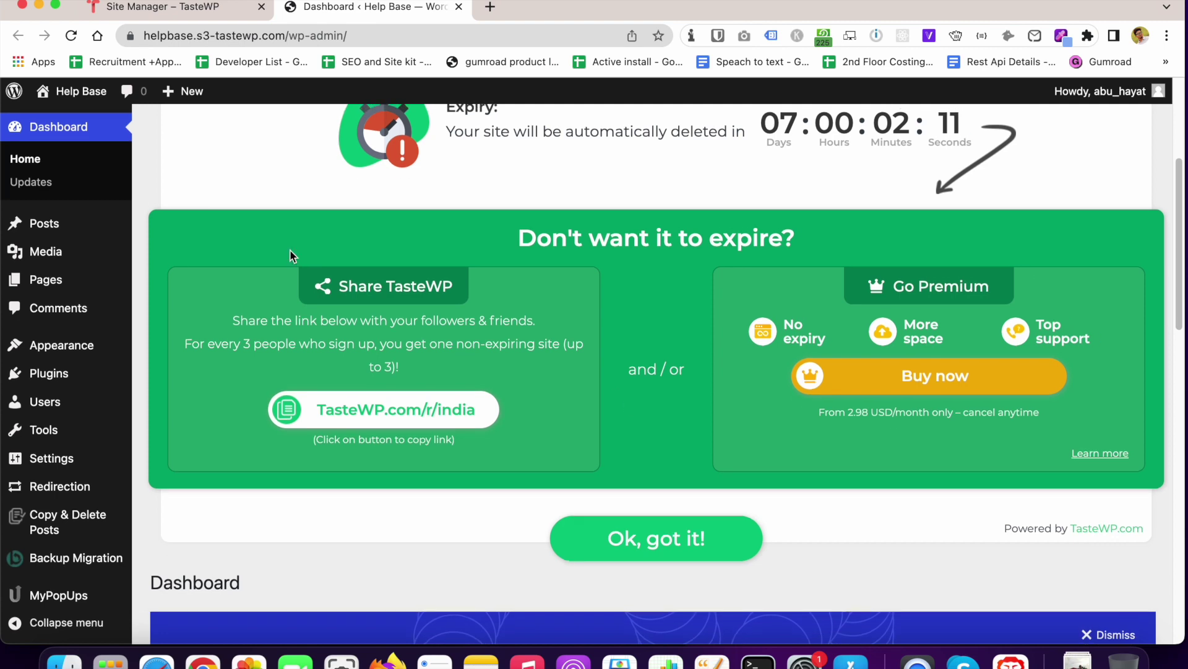
Step: Check the Help Base credentials popup in TasteWP, then return to its dashboard
{"action": "left_click", "coordinate": [163, 7]}
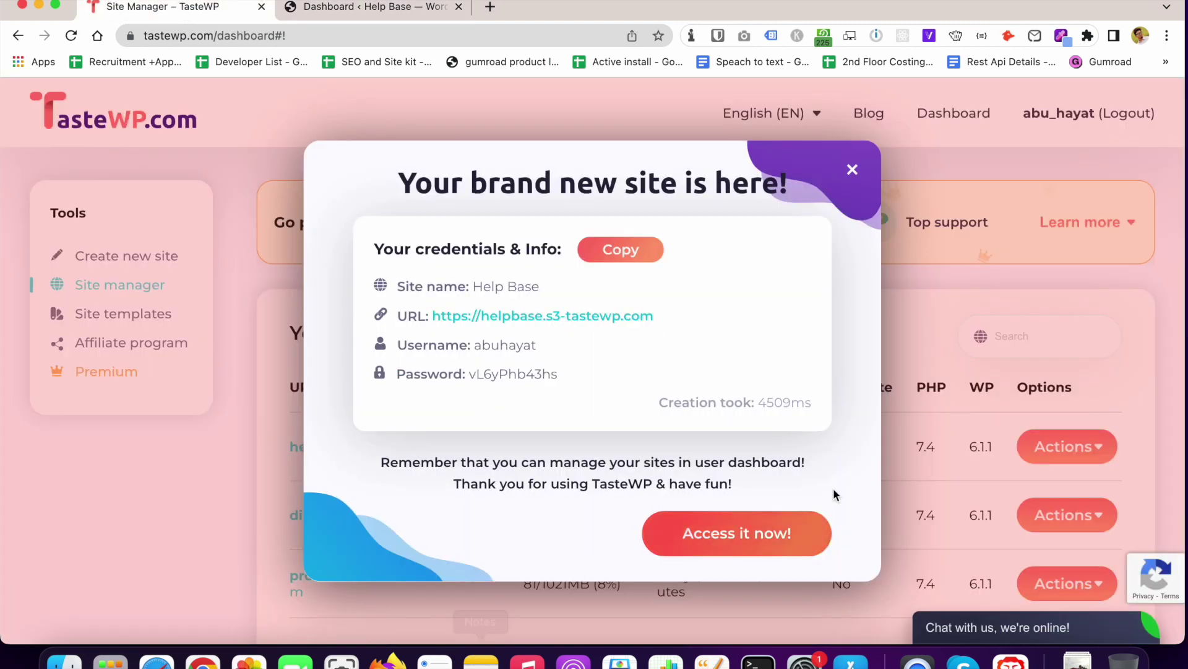
{"action": "left_click", "coordinate": [853, 172]}
{"action": "left_click", "coordinate": [372, 7]}
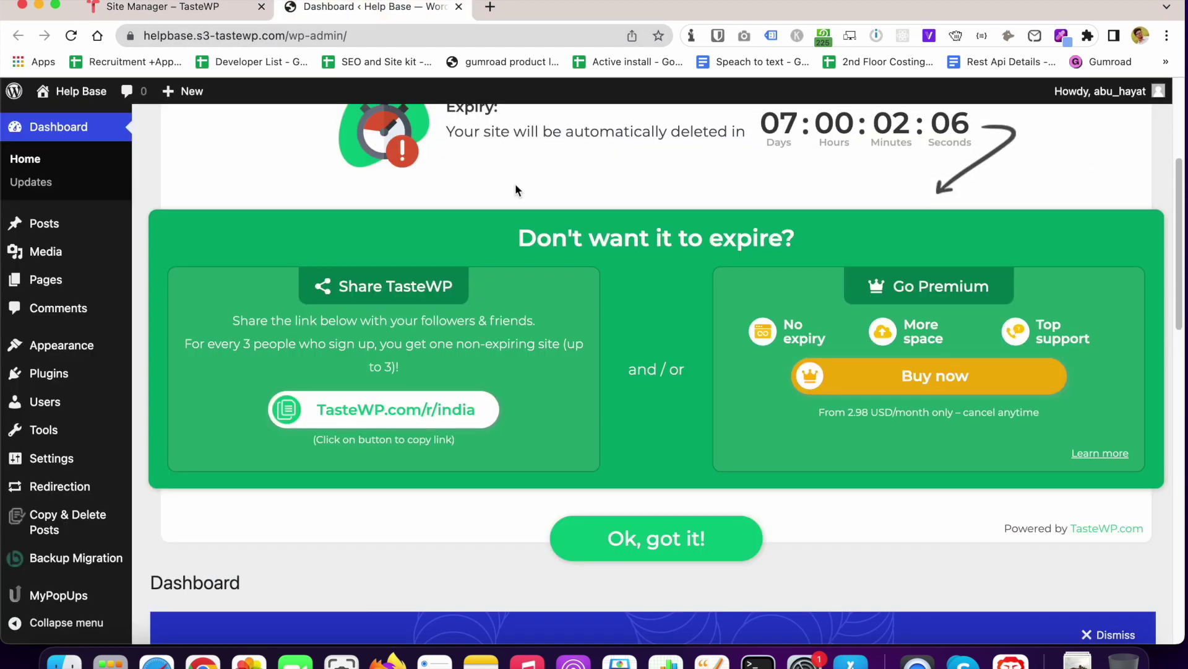
{"action": "scroll", "coordinate": [604, 372], "scroll_direction": "down", "scroll_amount": 1}
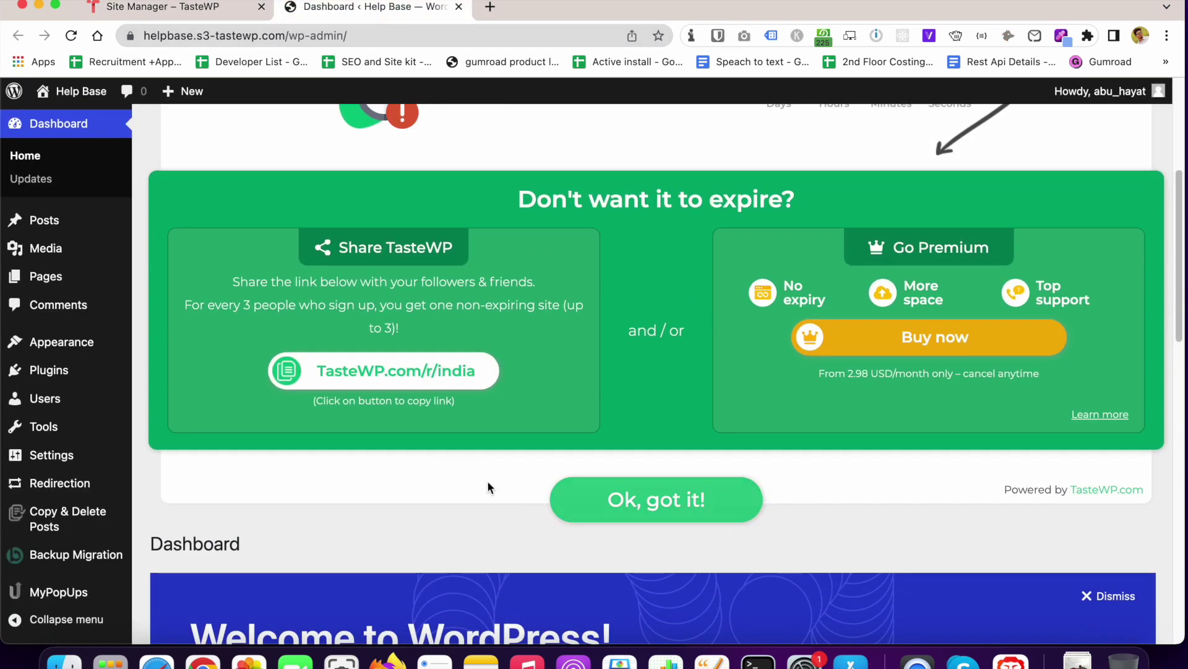
Step: Dismiss the TasteWP expiry notice with 'Ok, got it!' and the Welcome to WordPress panel
{"action": "left_click", "coordinate": [670, 500]}
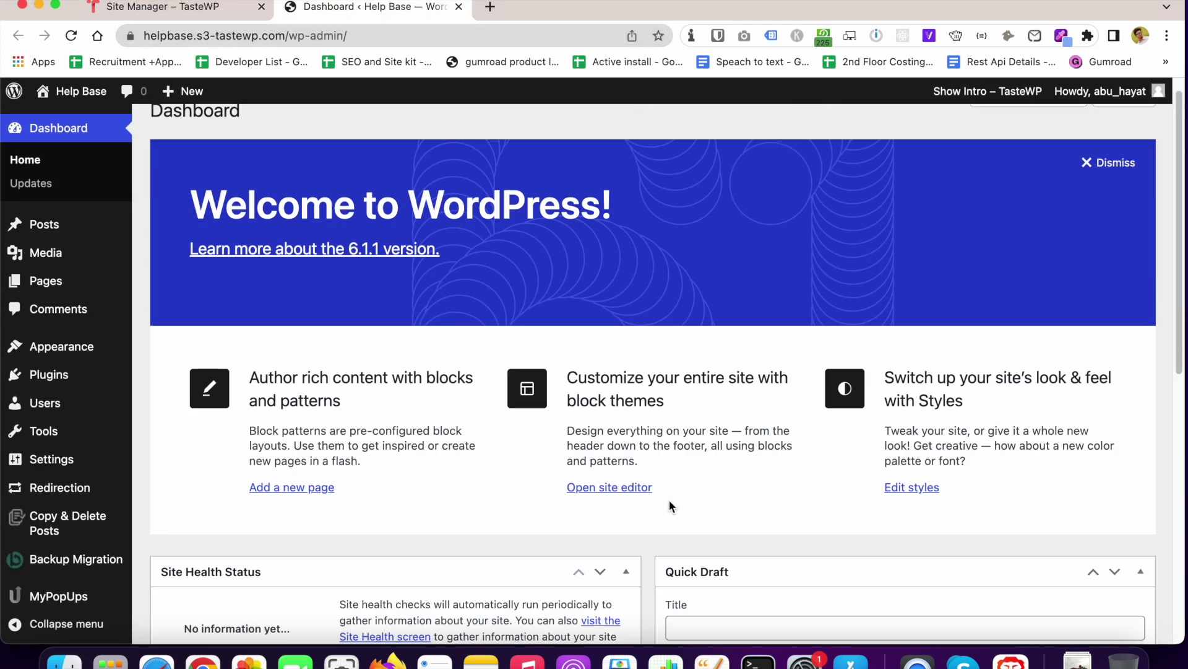
{"action": "left_click", "coordinate": [1098, 163]}
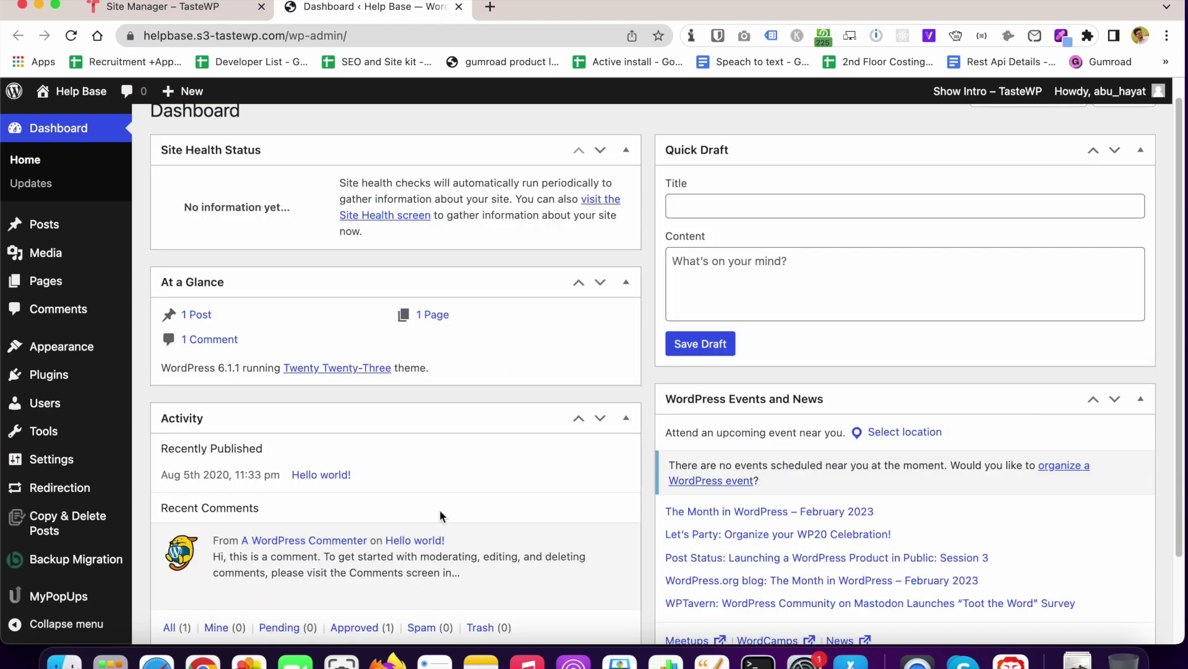
{"action": "scroll", "coordinate": [455, 539], "scroll_direction": "down", "scroll_amount": 2}
{"action": "scroll", "coordinate": [482, 518], "scroll_direction": "up", "scroll_amount": 3}
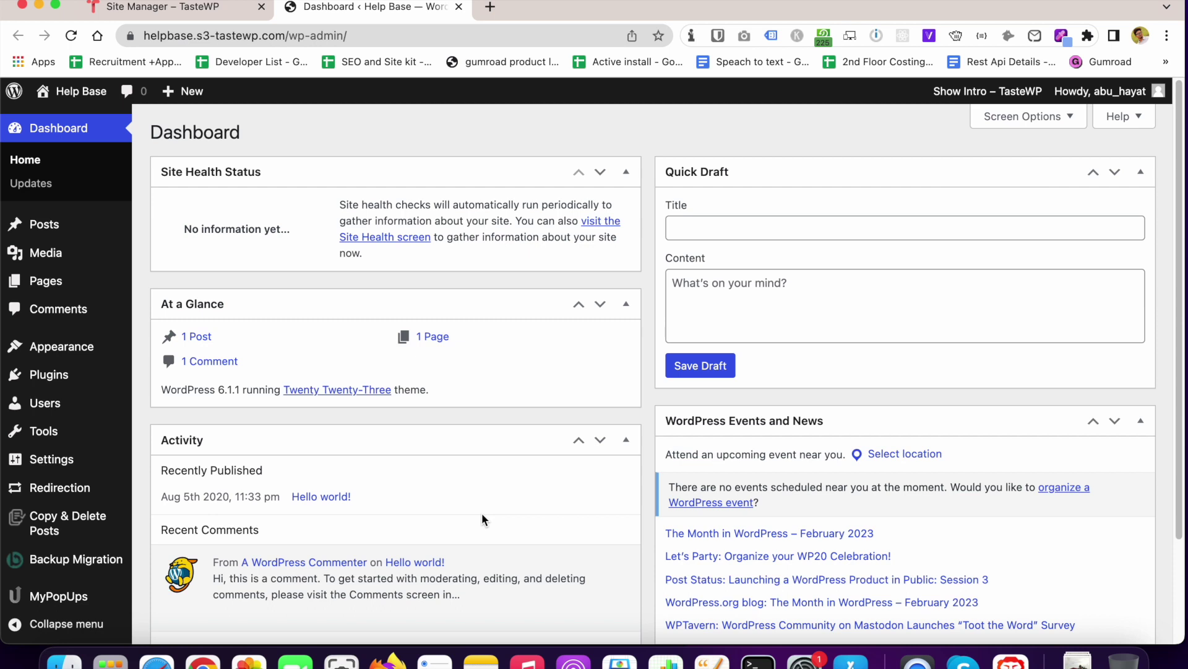
Step: Search Plugins > Add New for 'b slider', then install and activate B Slider
{"action": "left_click", "coordinate": [53, 377]}
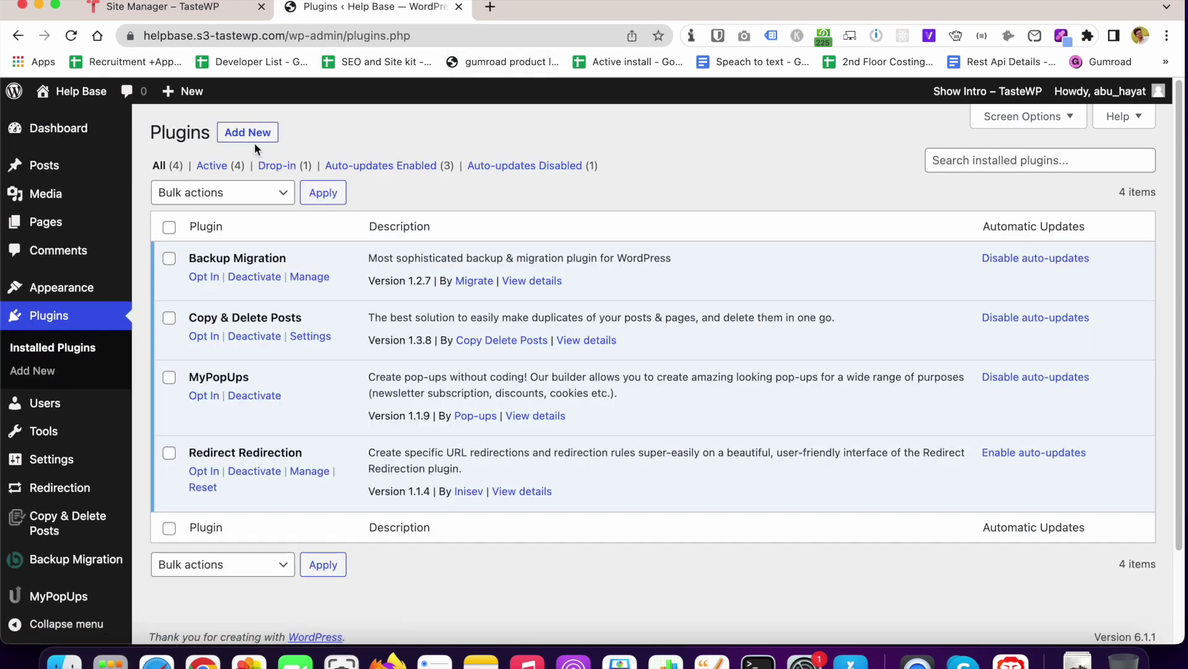
{"action": "left_click", "coordinate": [249, 136]}
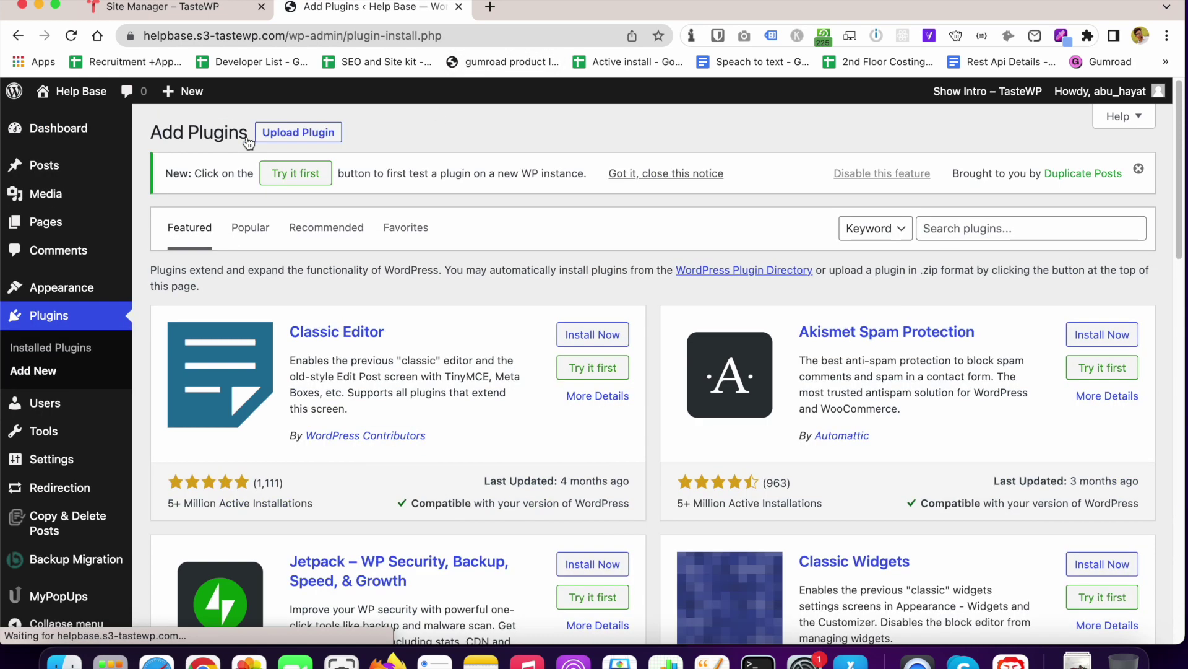
{"action": "left_click", "coordinate": [950, 232]}
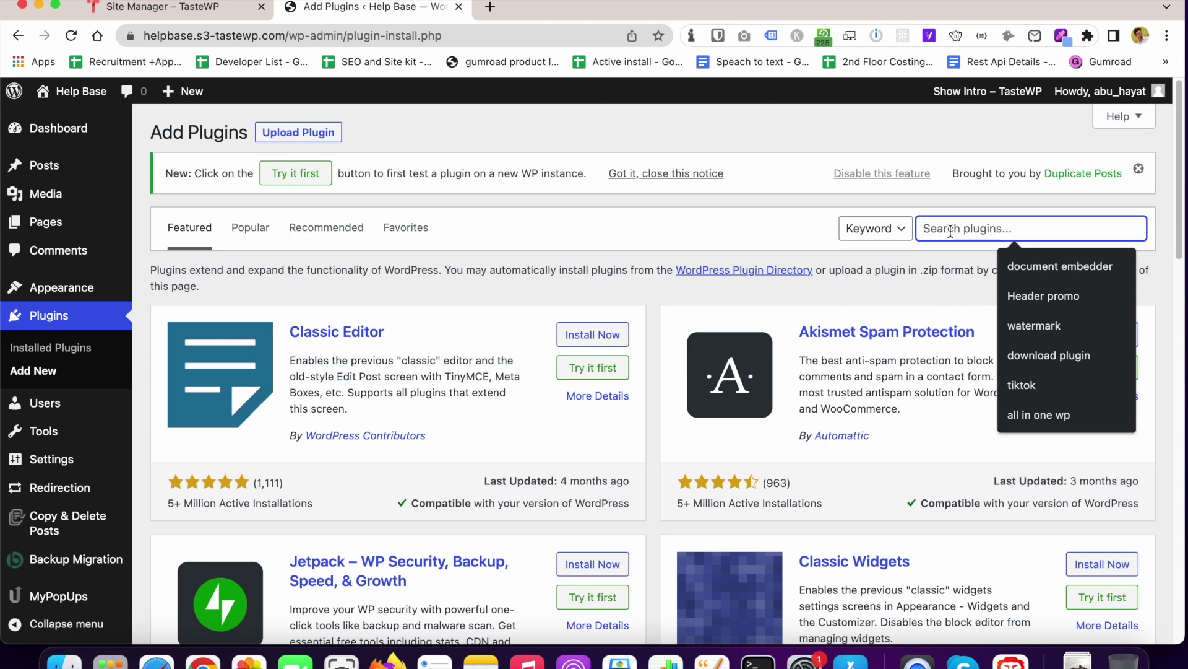
{"action": "type", "text": "b slider"}
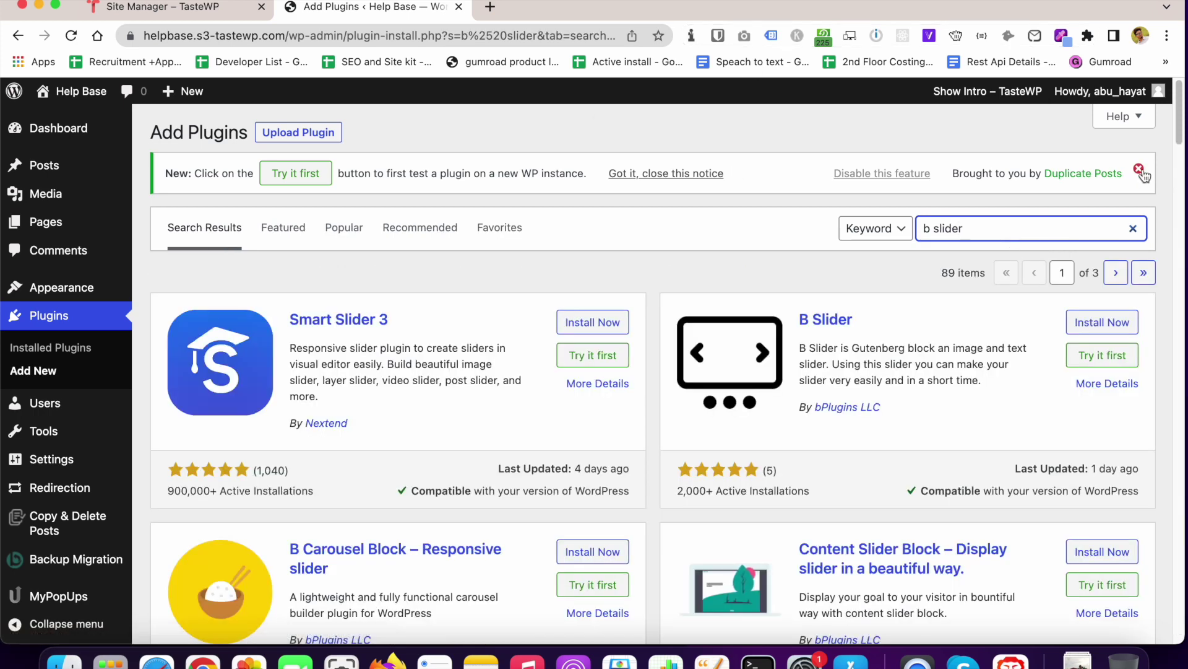
{"action": "left_click", "coordinate": [1140, 172]}
{"action": "left_click", "coordinate": [1096, 275]}
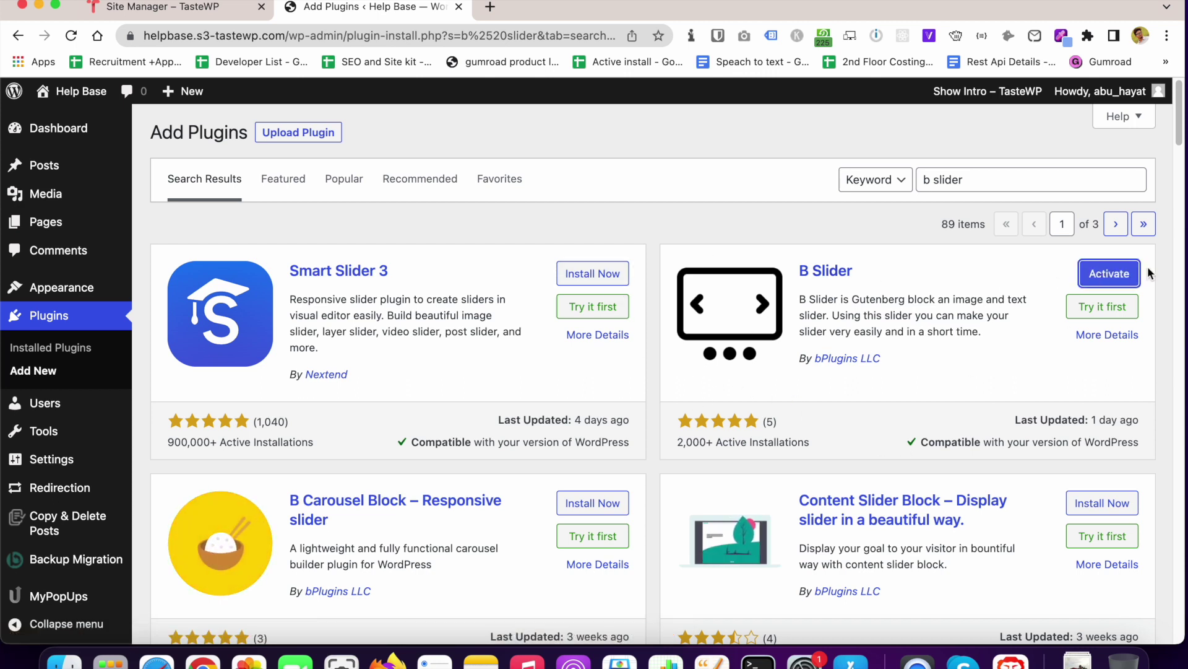
{"action": "left_click", "coordinate": [1103, 284]}
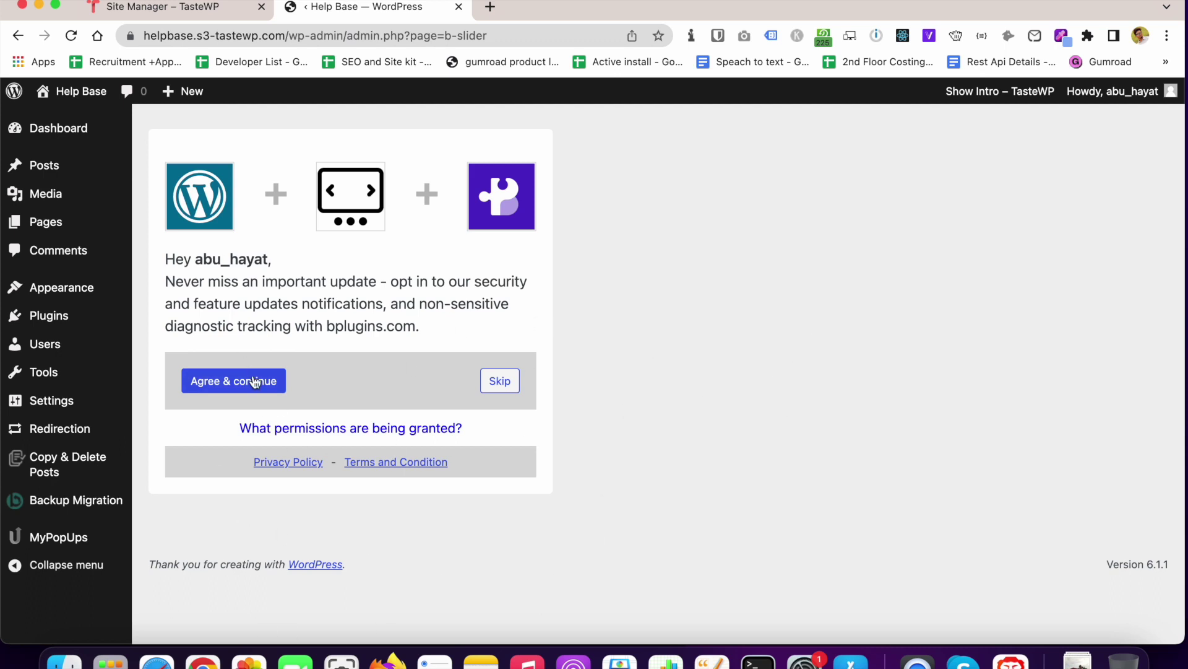
Step: Accept the bPlugins opt-in with 'Agree & continue'
{"action": "left_click", "coordinate": [221, 387]}
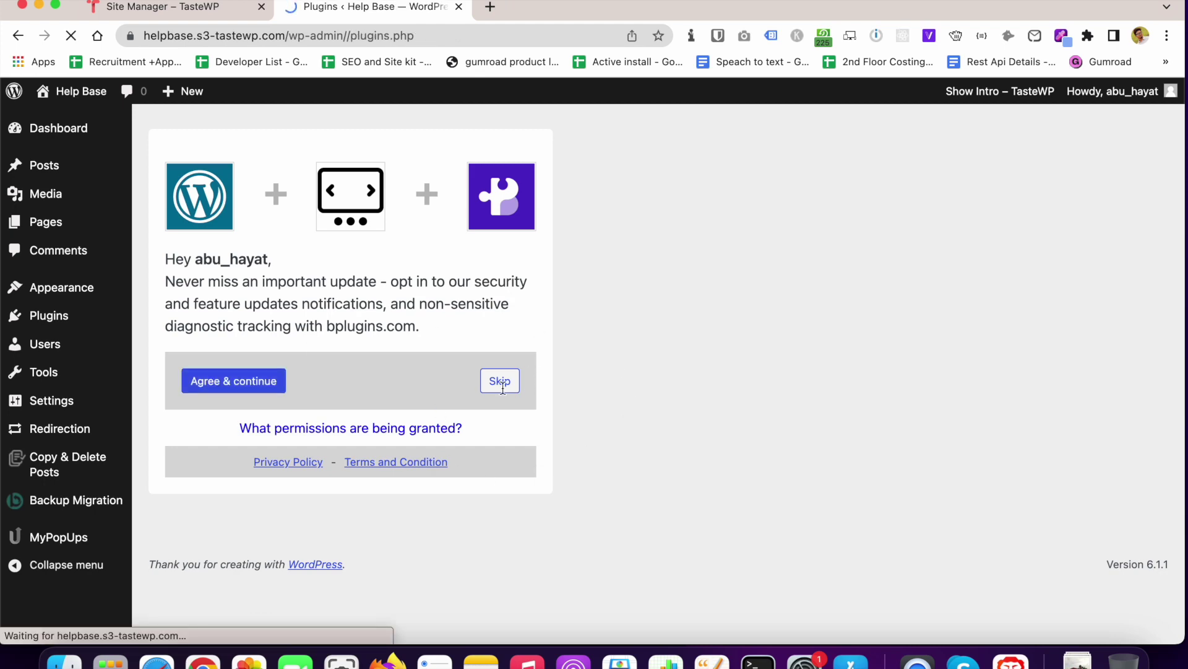
{"action": "scroll", "coordinate": [525, 517], "scroll_direction": "down", "scroll_amount": 2}
{"action": "scroll", "coordinate": [525, 525], "scroll_direction": "up", "scroll_amount": 2}
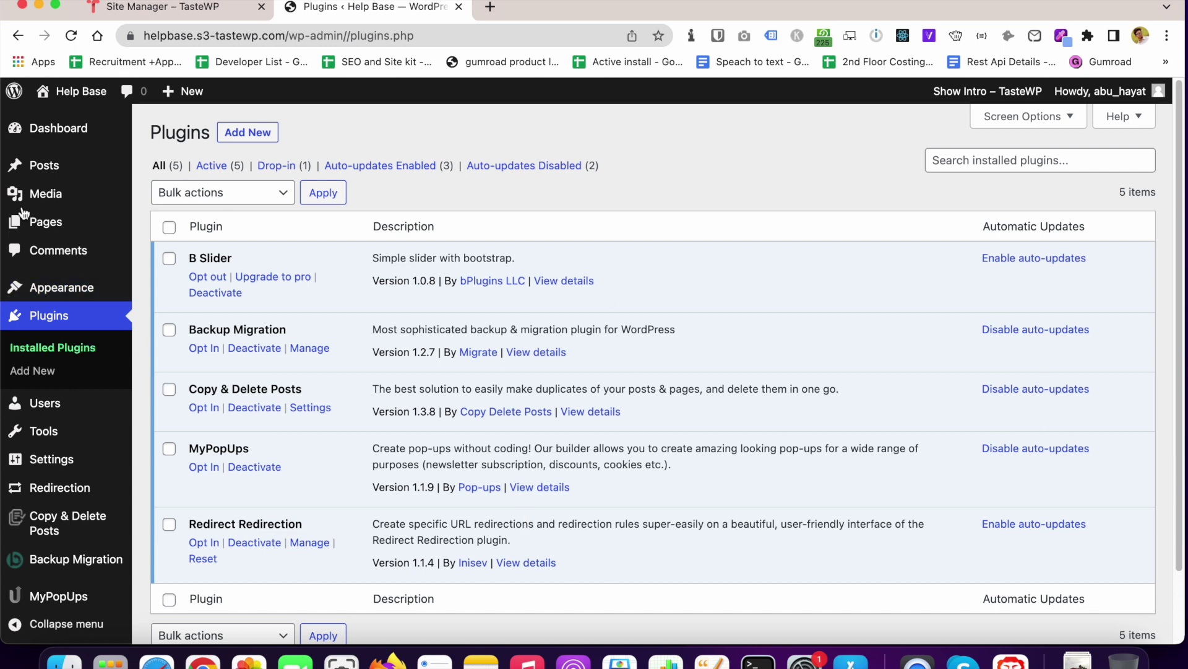
Step: Add a new page and give it the title 'Test slider'
{"action": "mouse_move", "coordinate": [45, 221]}
{"action": "left_click", "coordinate": [180, 249], "text": "super"}
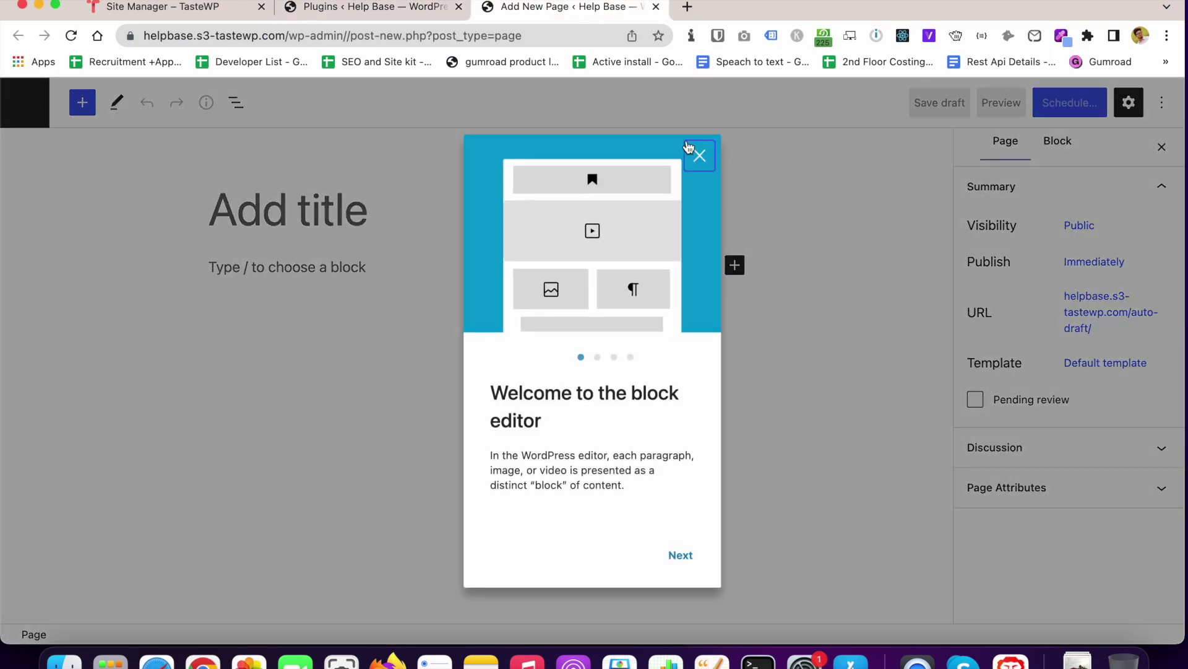
{"action": "left_click", "coordinate": [703, 155]}
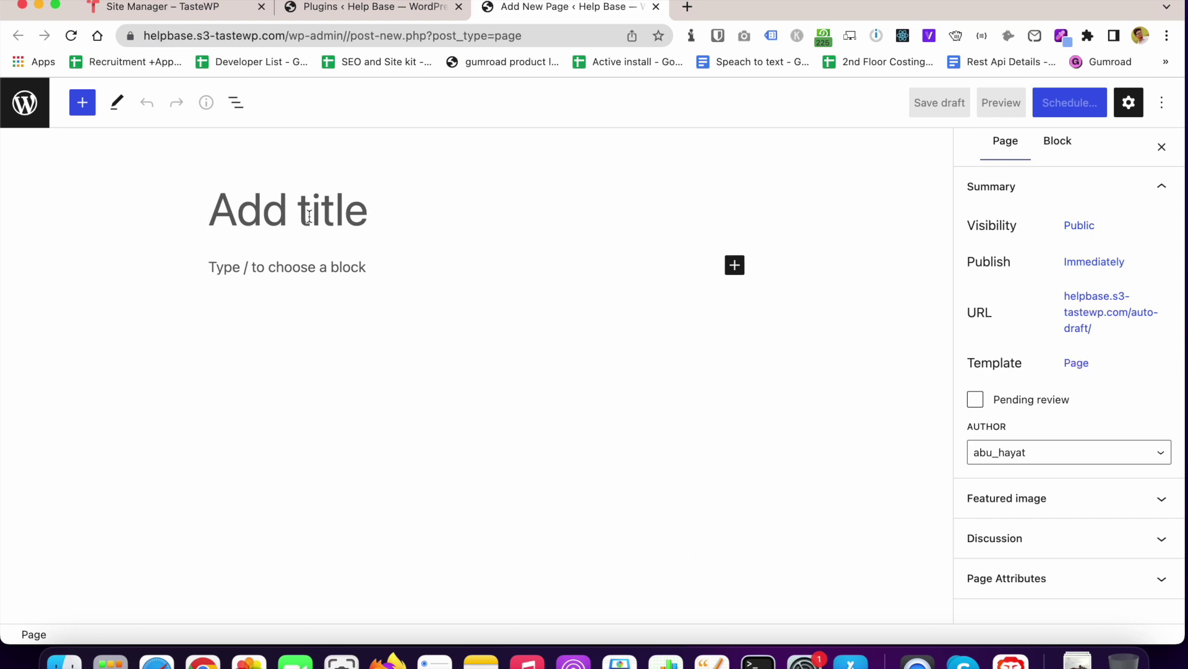
{"action": "type", "text": "T"}
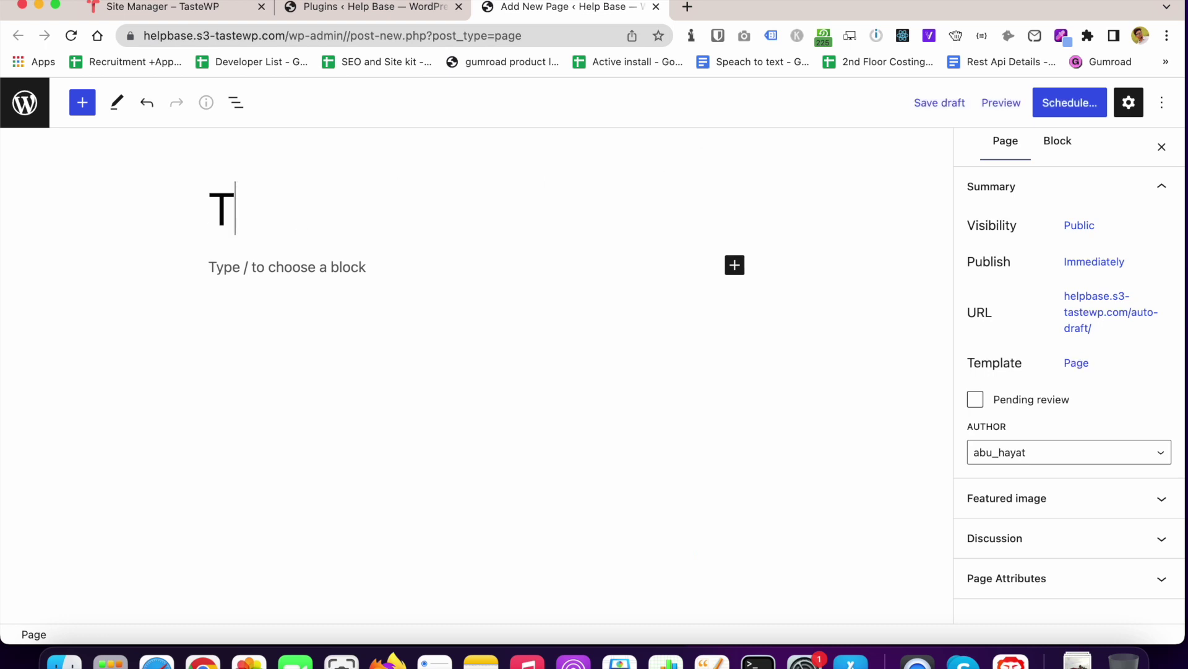
{"action": "type", "text": "a"}
{"action": "key", "text": "BackSpace"}
{"action": "type", "text": "est "}
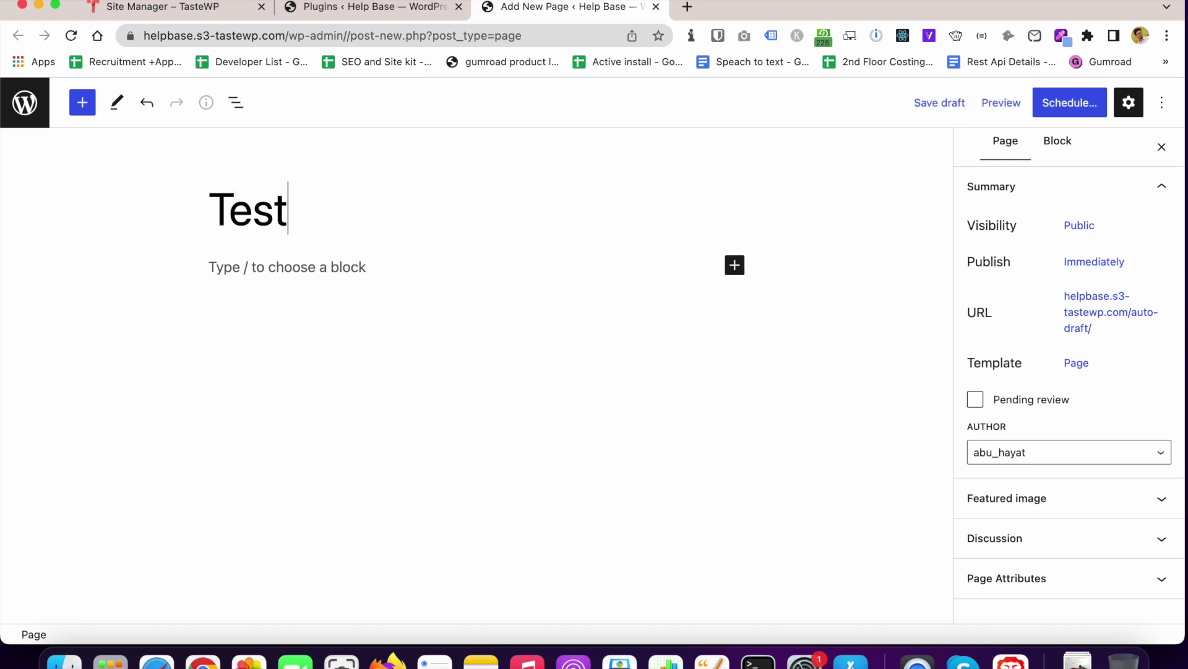
{"action": "type", "text": "slider"}
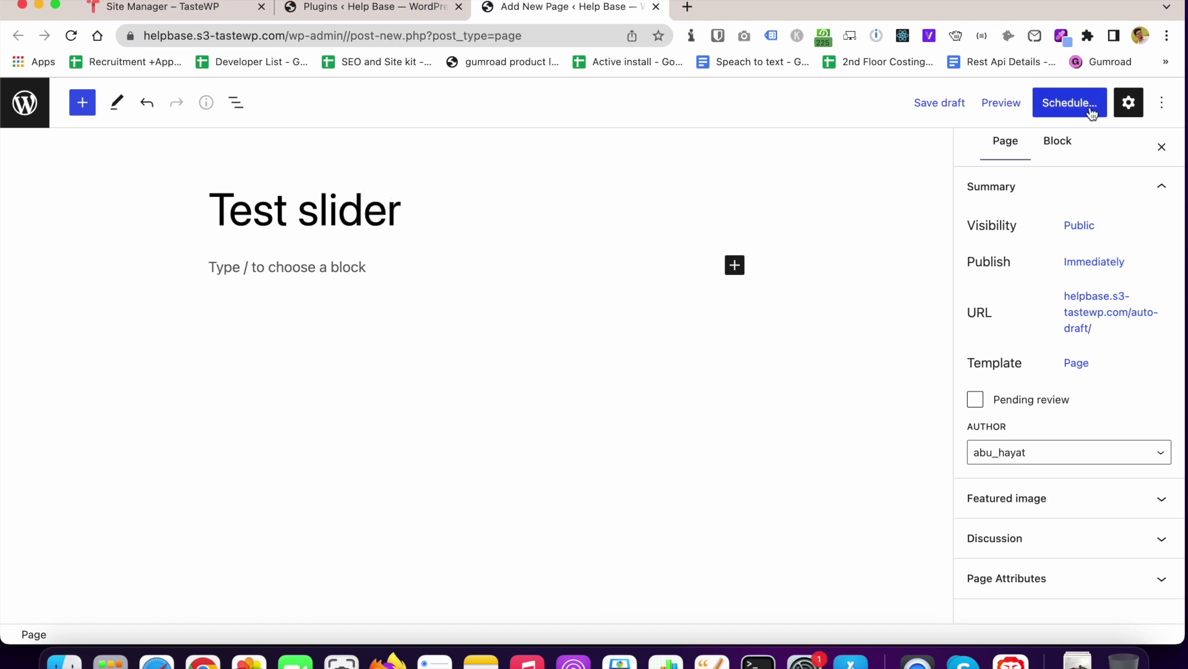
{"action": "left_click", "coordinate": [735, 266]}
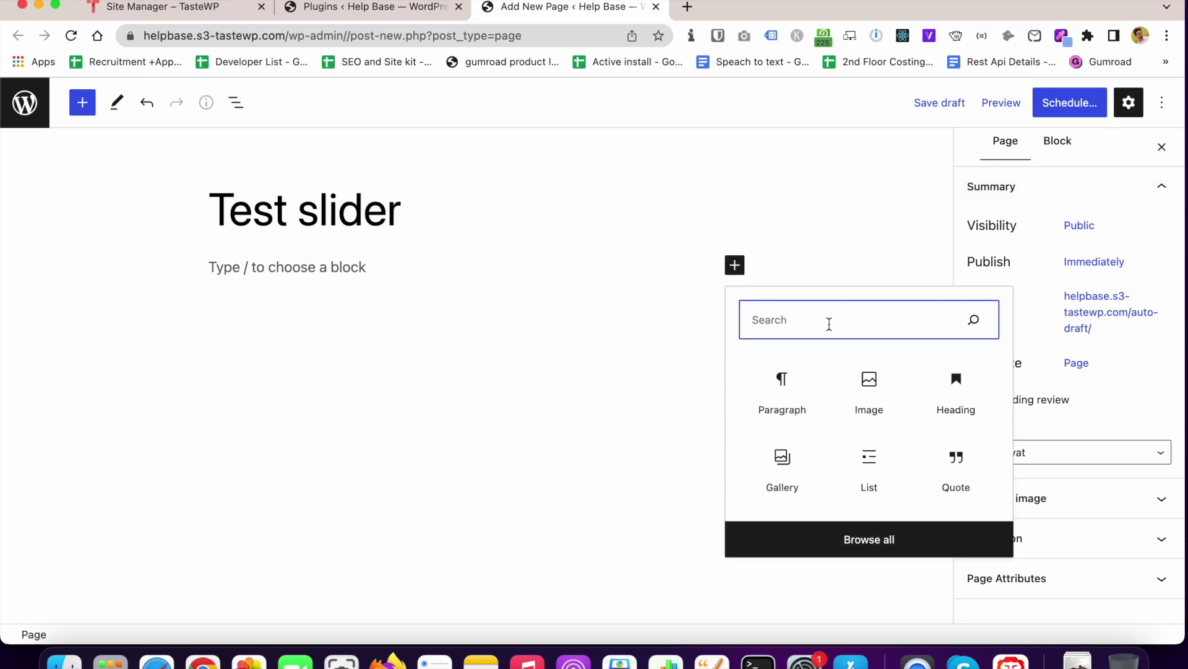
{"action": "type", "text": "s"}
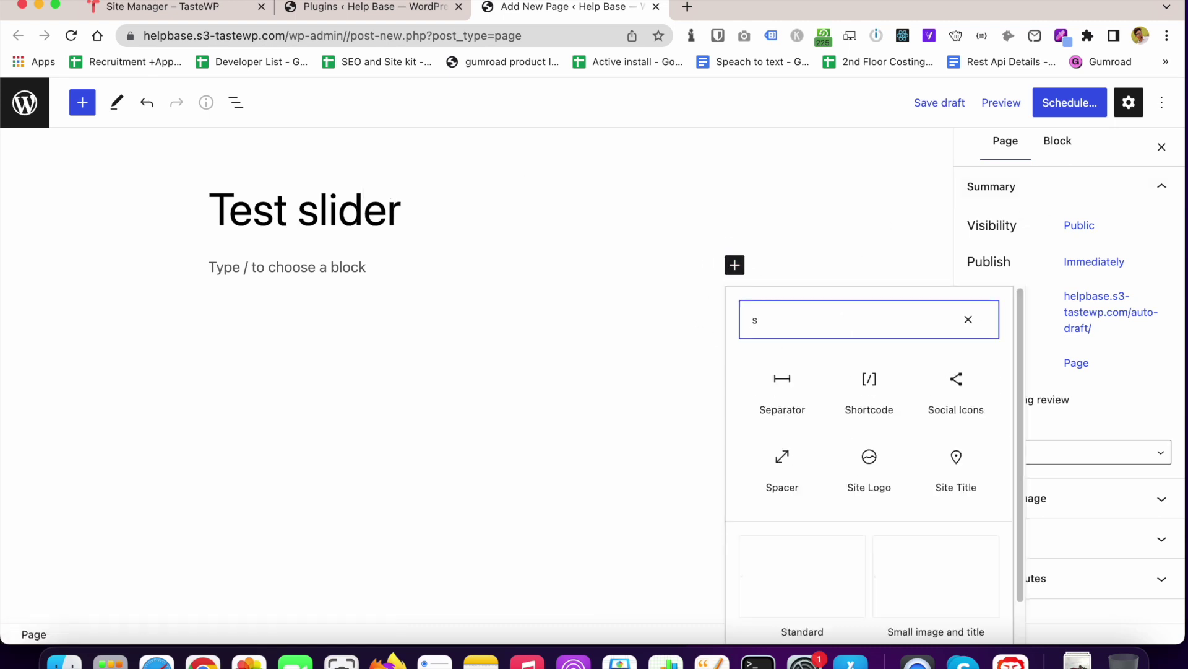
{"action": "type", "text": "li"}
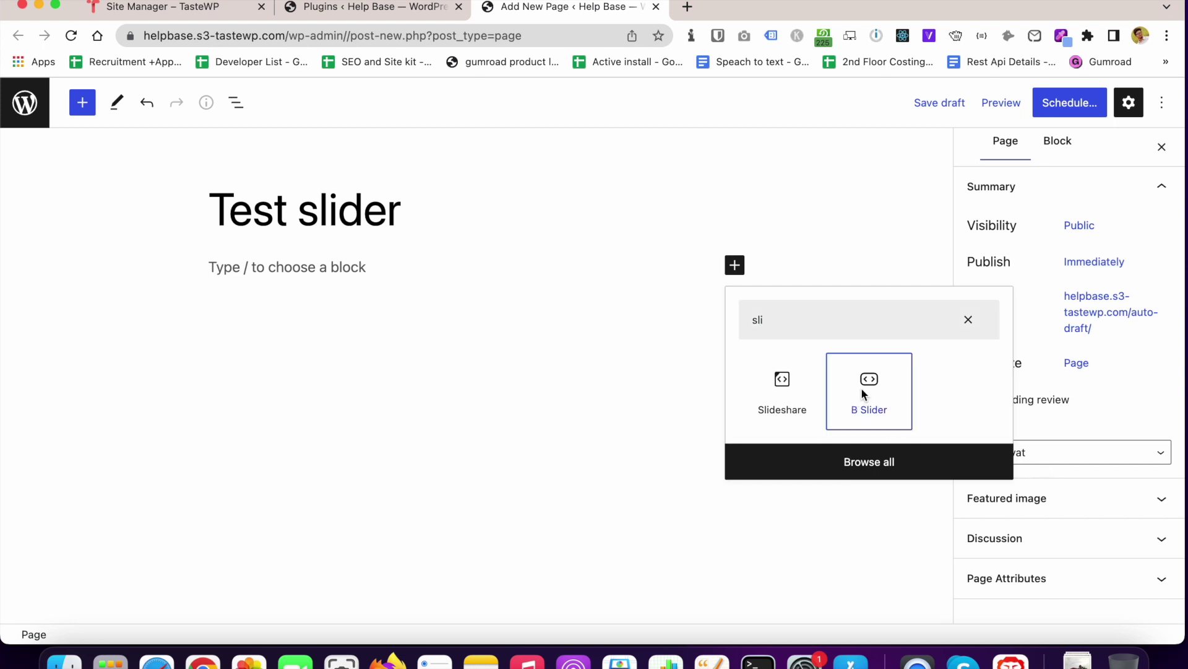
{"action": "left_click", "coordinate": [860, 387]}
{"action": "scroll", "coordinate": [656, 400], "scroll_direction": "down", "scroll_amount": 1}
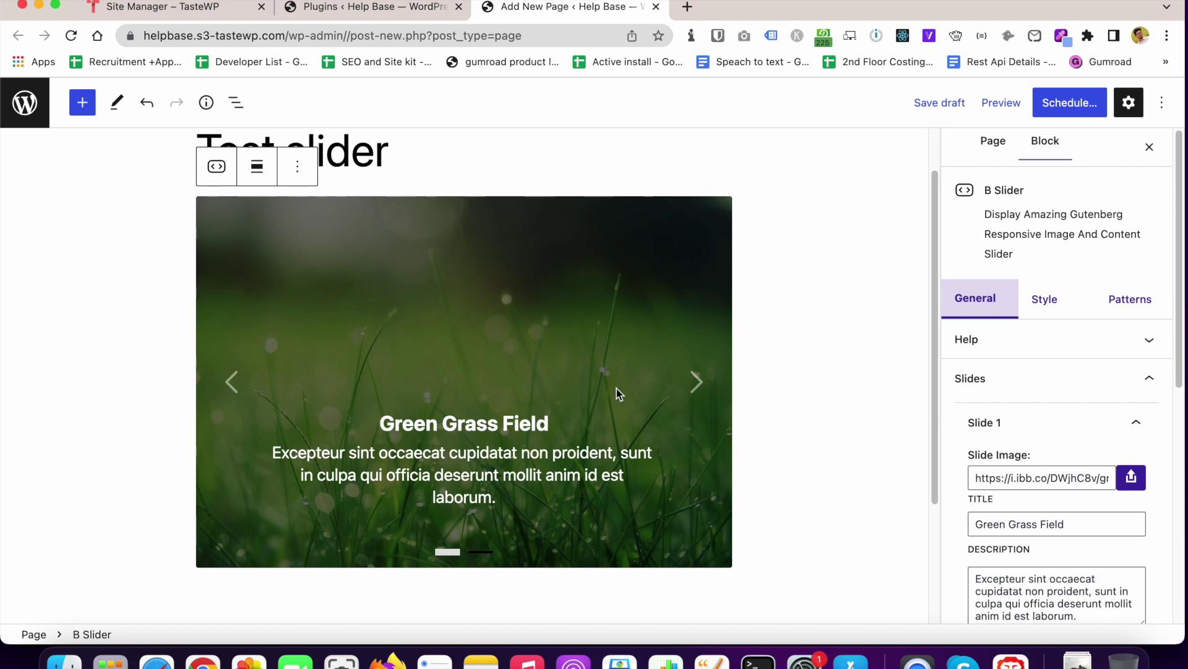
{"action": "scroll", "coordinate": [616, 394], "scroll_direction": "up", "scroll_amount": 1}
{"action": "scroll", "coordinate": [616, 393], "scroll_direction": "down", "scroll_amount": 3}
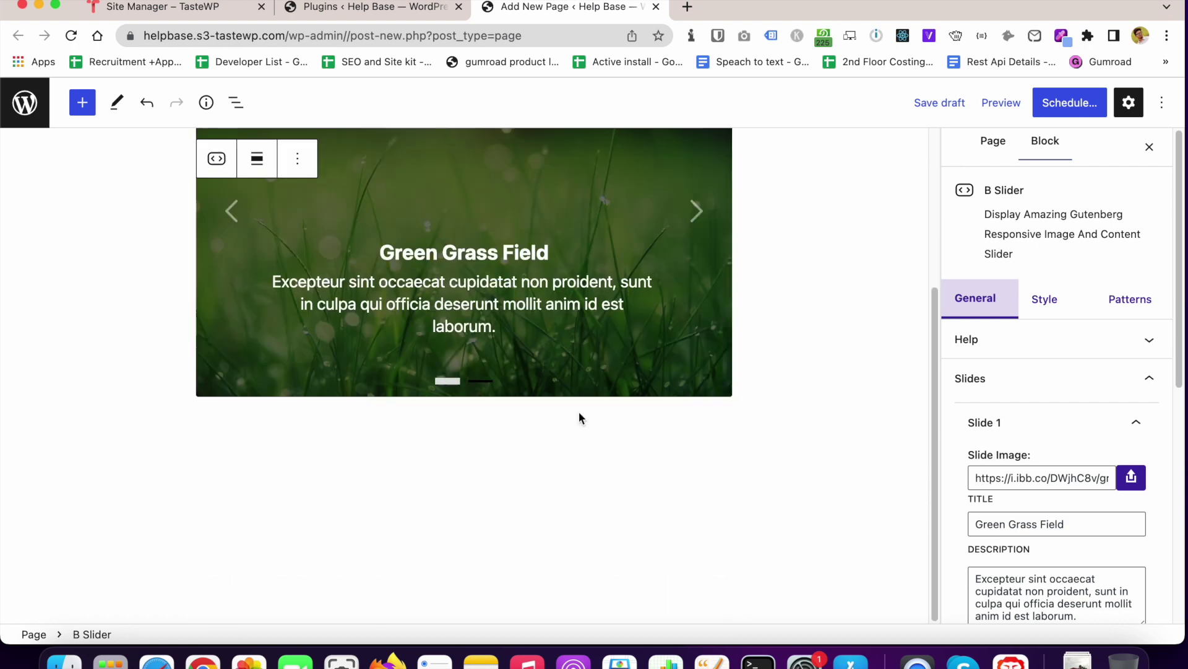
{"action": "scroll", "coordinate": [579, 411], "scroll_direction": "up", "scroll_amount": 3}
{"action": "scroll", "coordinate": [572, 433], "scroll_direction": "down", "scroll_amount": 1}
{"action": "scroll", "coordinate": [572, 433], "scroll_direction": "down", "scroll_amount": 4}
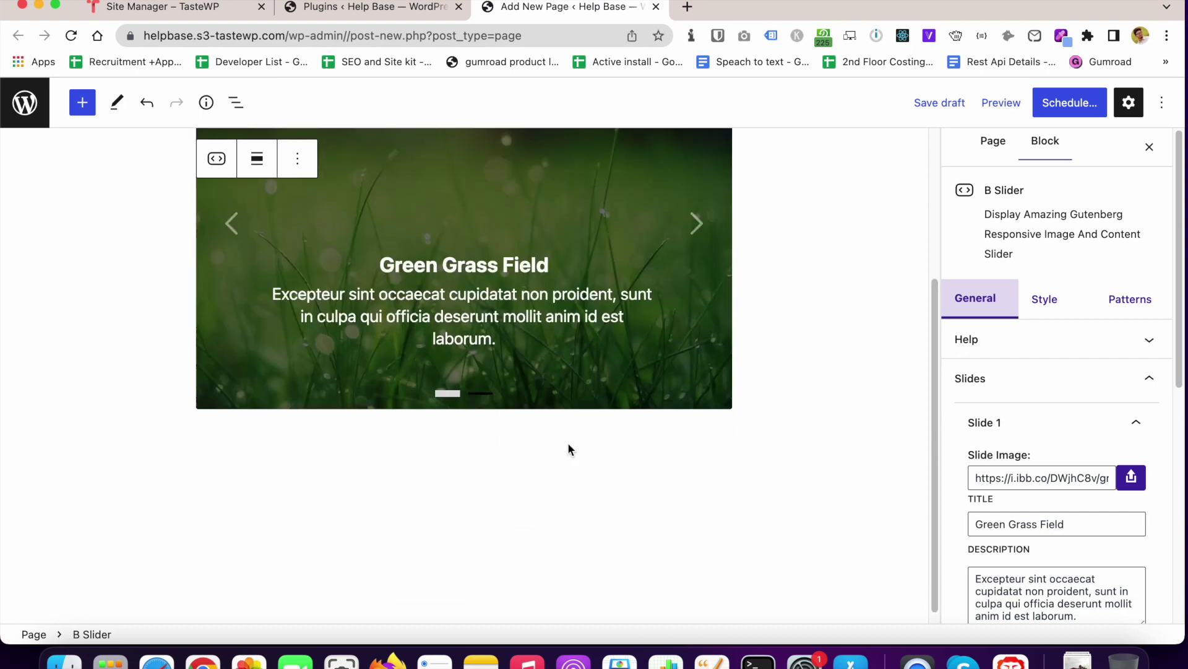
{"action": "scroll", "coordinate": [569, 444], "scroll_direction": "up", "scroll_amount": 5}
{"action": "scroll", "coordinate": [569, 444], "scroll_direction": "down", "scroll_amount": 1}
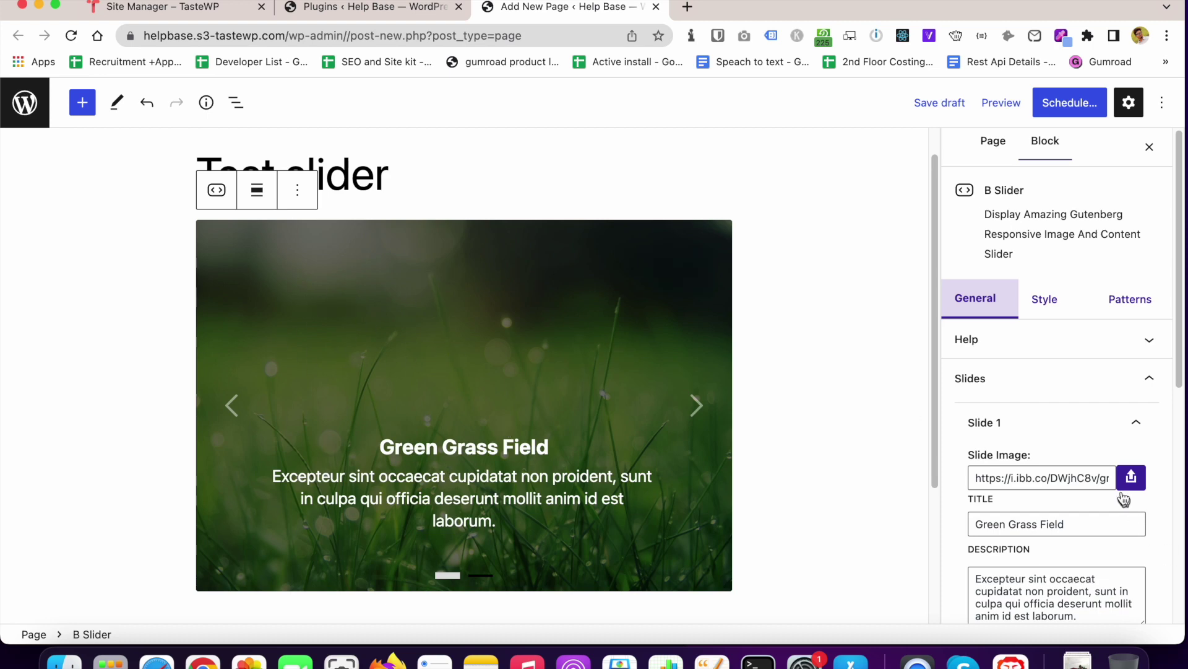
Step: Replace the first slide image with uploaded 'Screenshot 2022-09-27 at 9.30.04 AM'
{"action": "triple_click", "coordinate": [996, 480]}
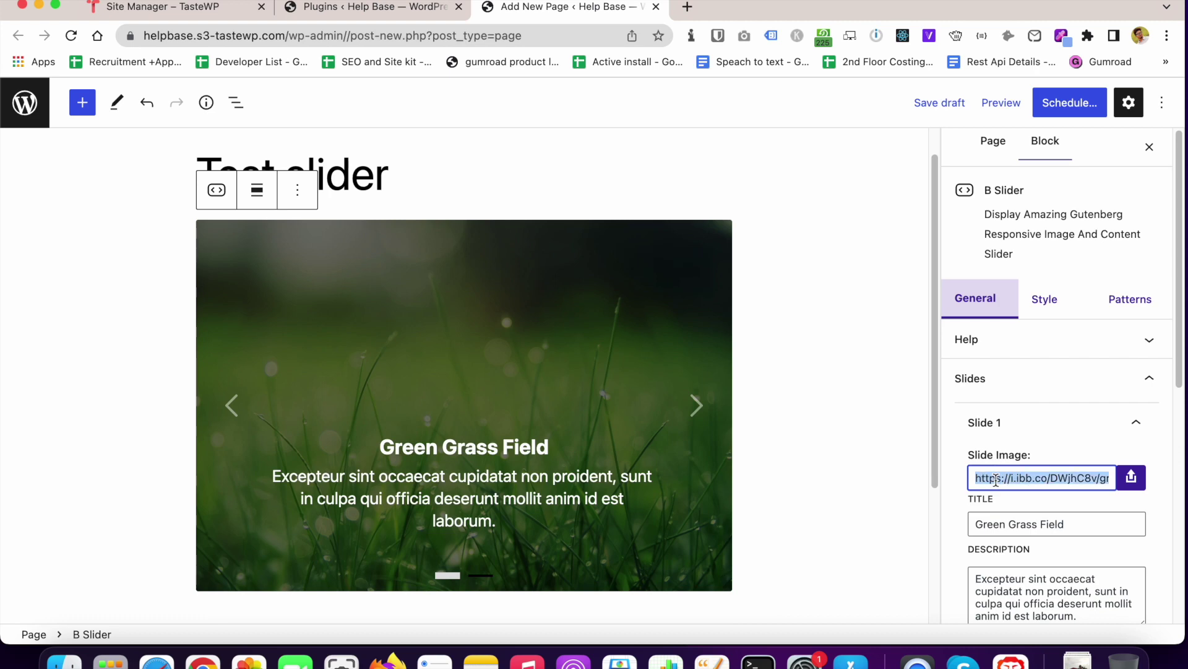
{"action": "key", "text": "BackSpace"}
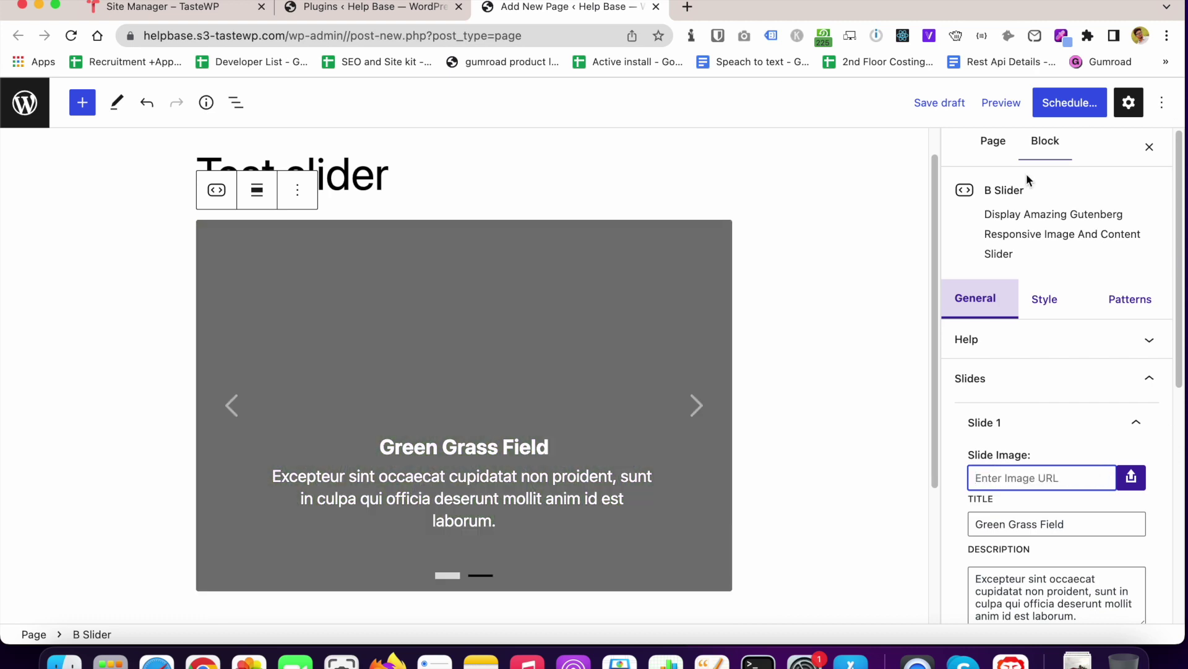
{"action": "left_click", "coordinate": [1132, 487]}
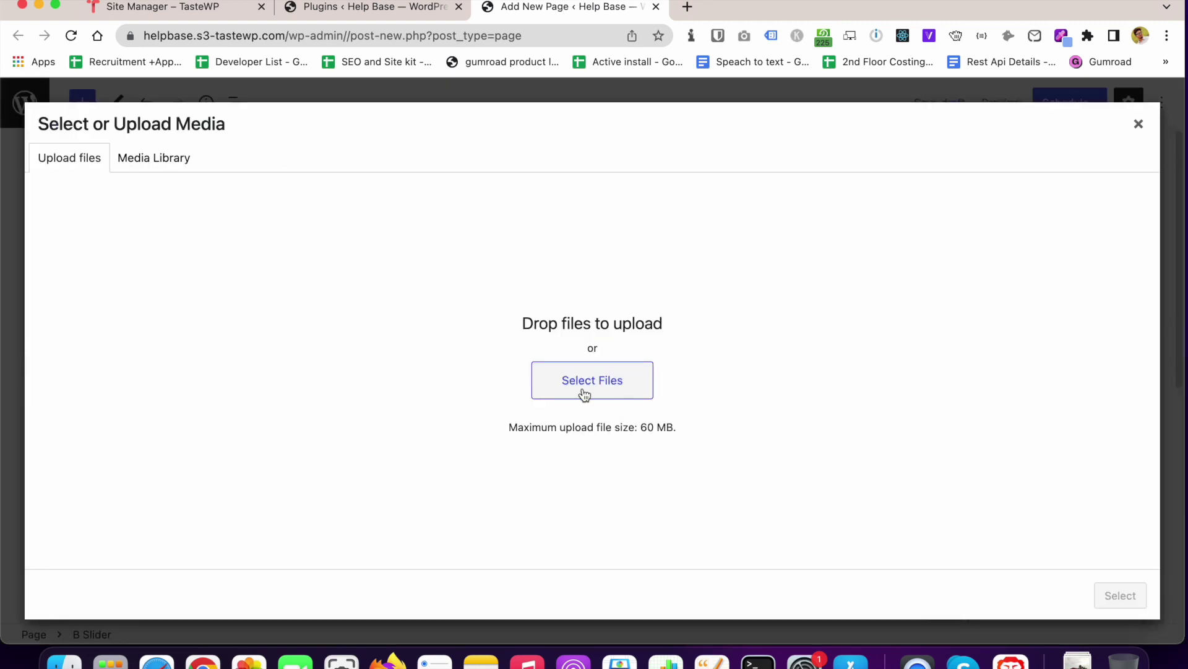
{"action": "left_click", "coordinate": [561, 388]}
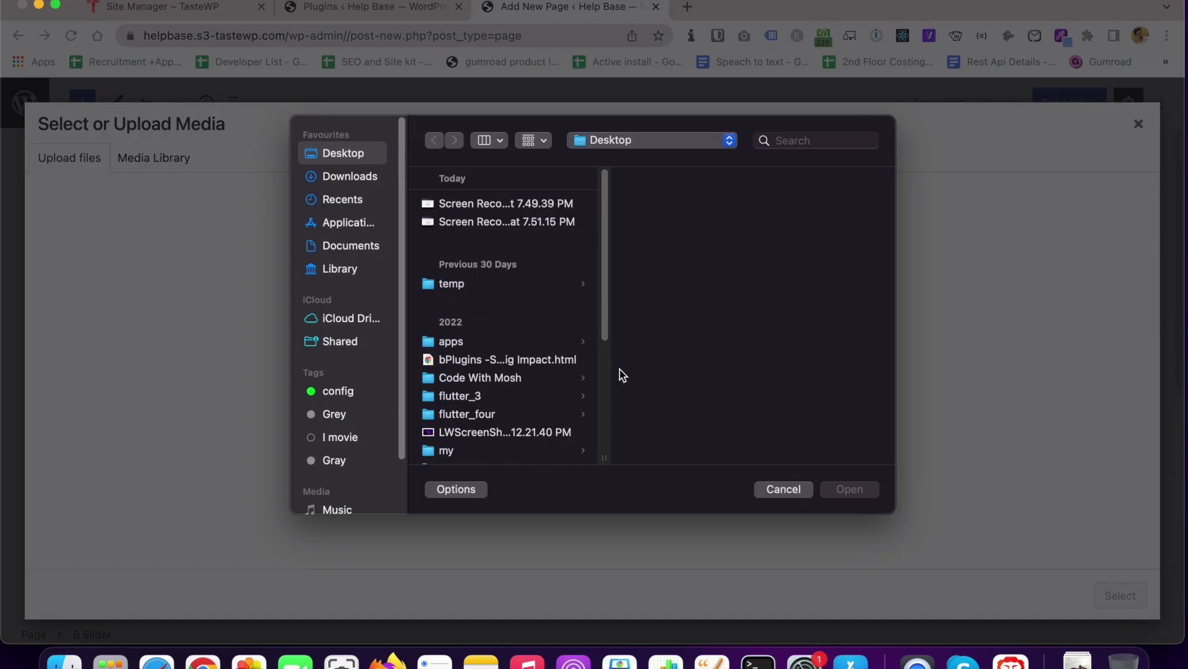
{"action": "scroll", "coordinate": [492, 418], "scroll_direction": "down", "scroll_amount": 5}
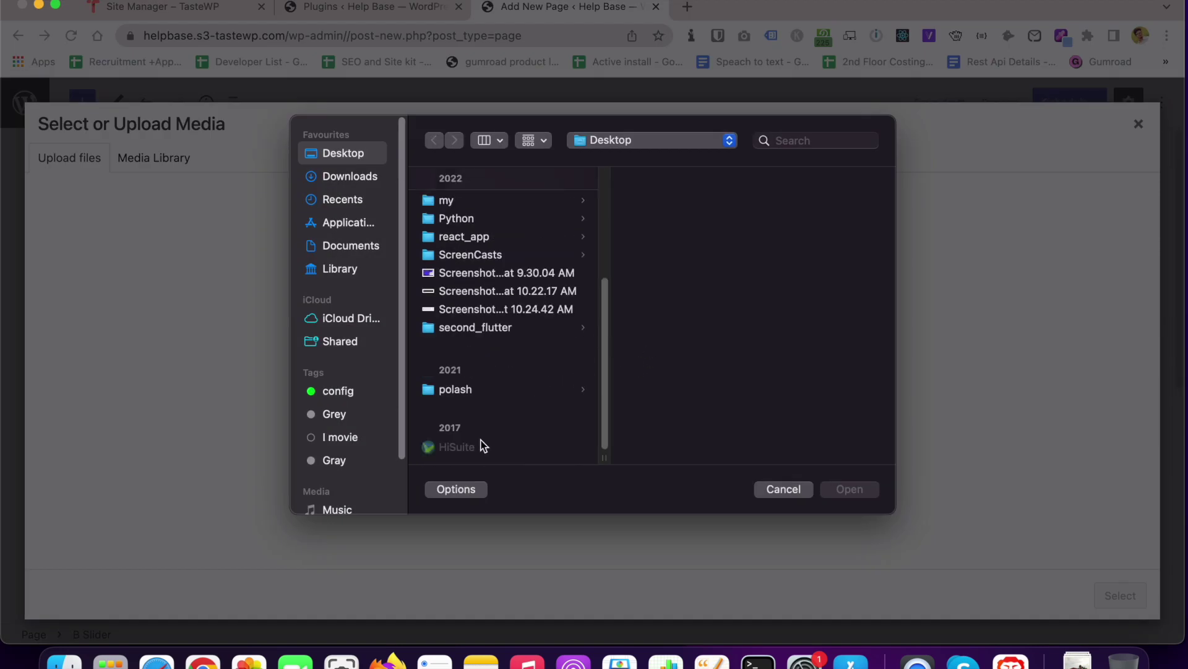
{"action": "left_click", "coordinate": [462, 277]}
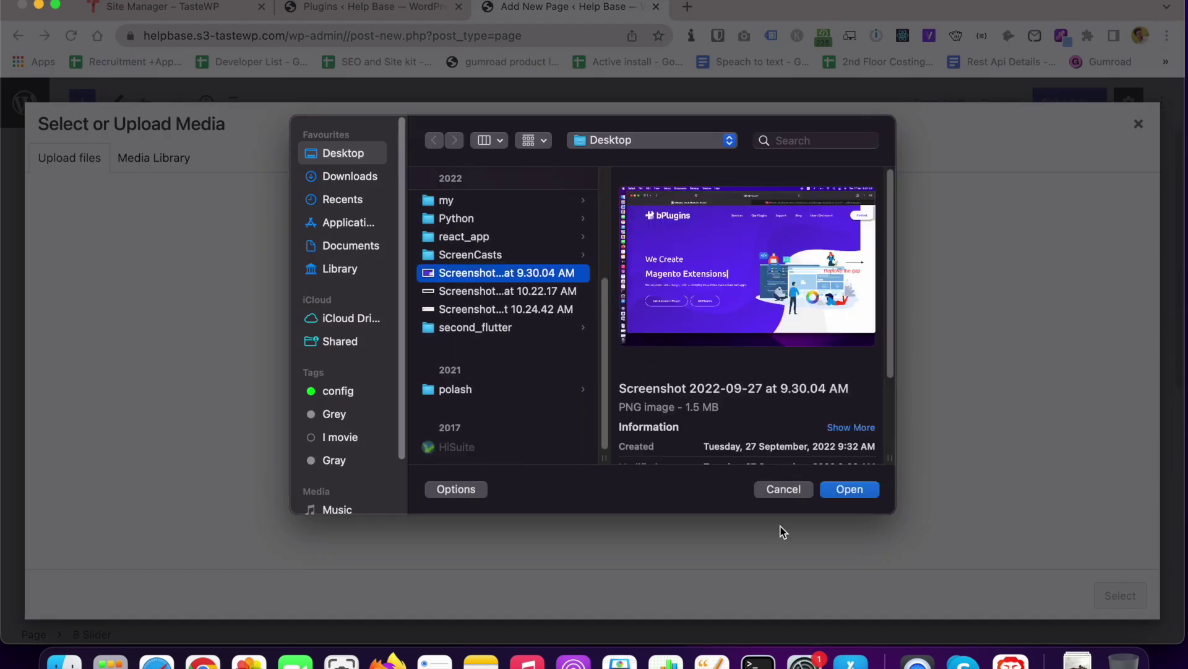
{"action": "left_click", "coordinate": [848, 490]}
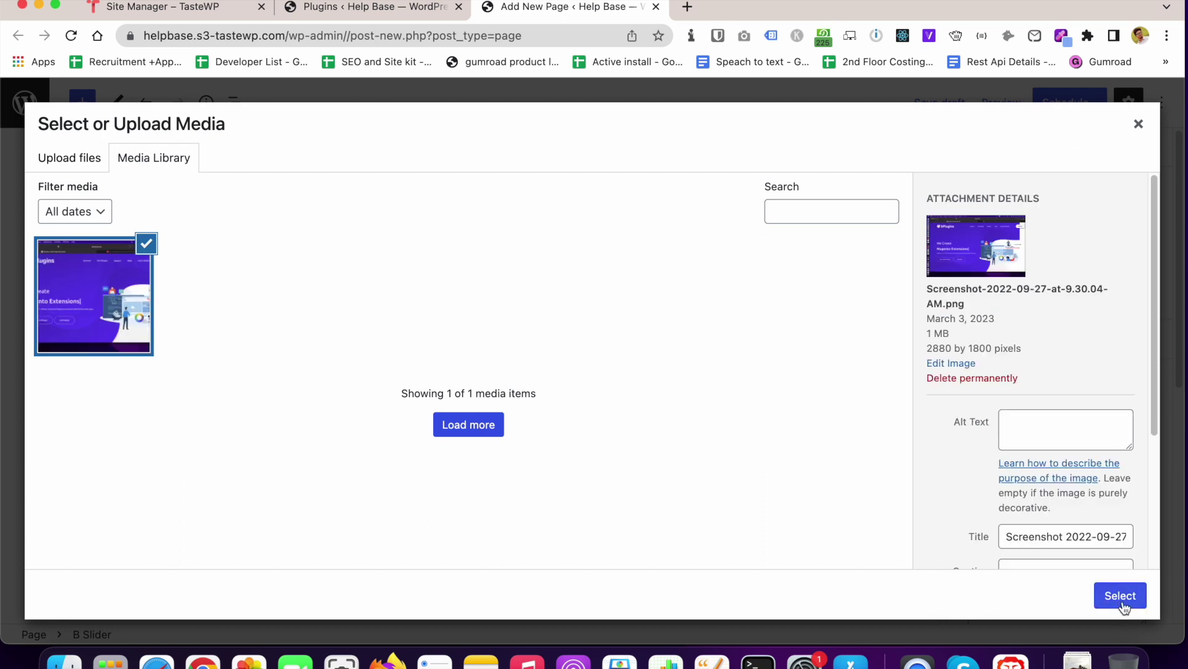
{"action": "left_click", "coordinate": [1120, 596]}
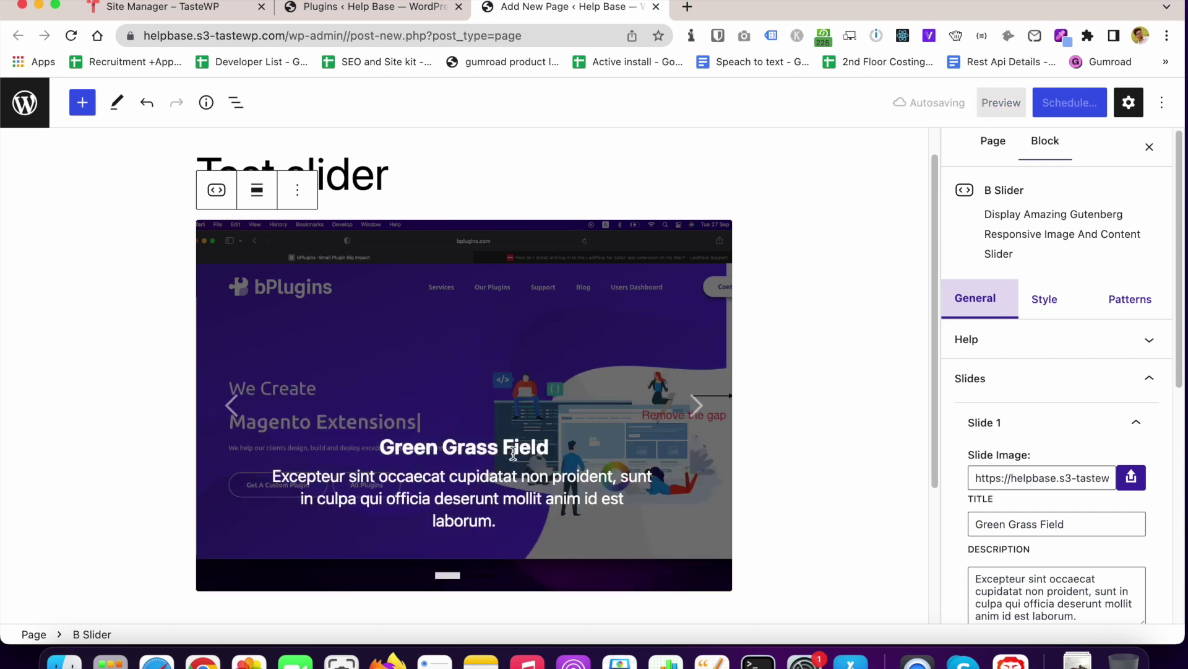
{"action": "scroll", "coordinate": [471, 506], "scroll_direction": "up", "scroll_amount": 1}
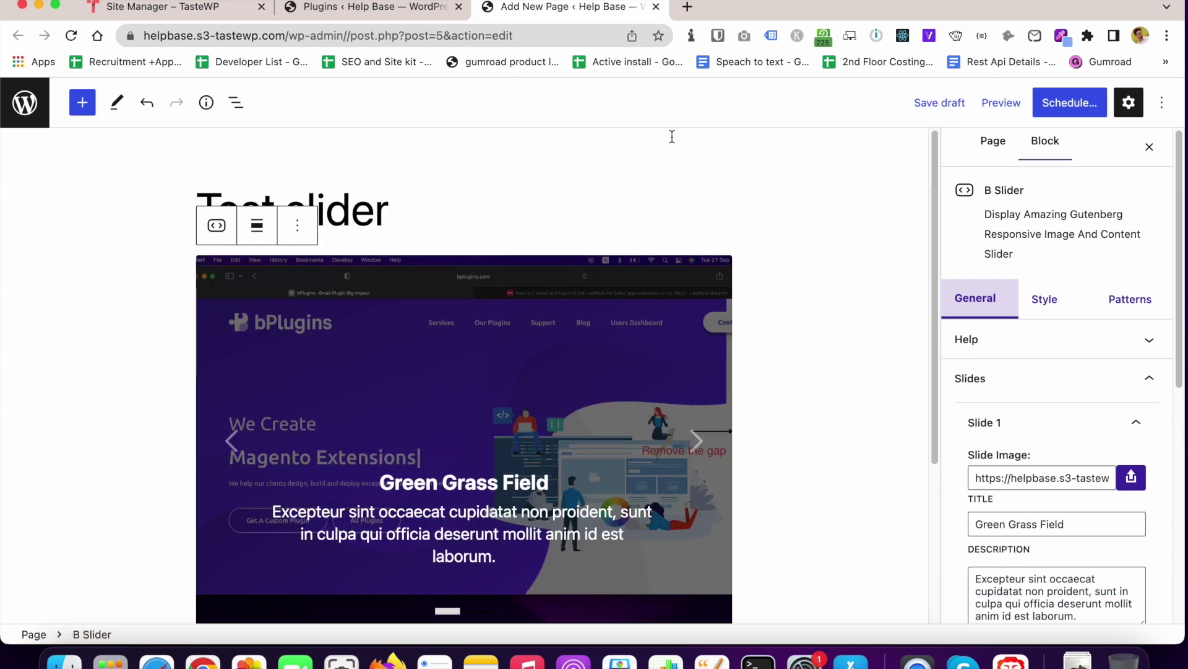
{"action": "left_click", "coordinate": [1004, 105]}
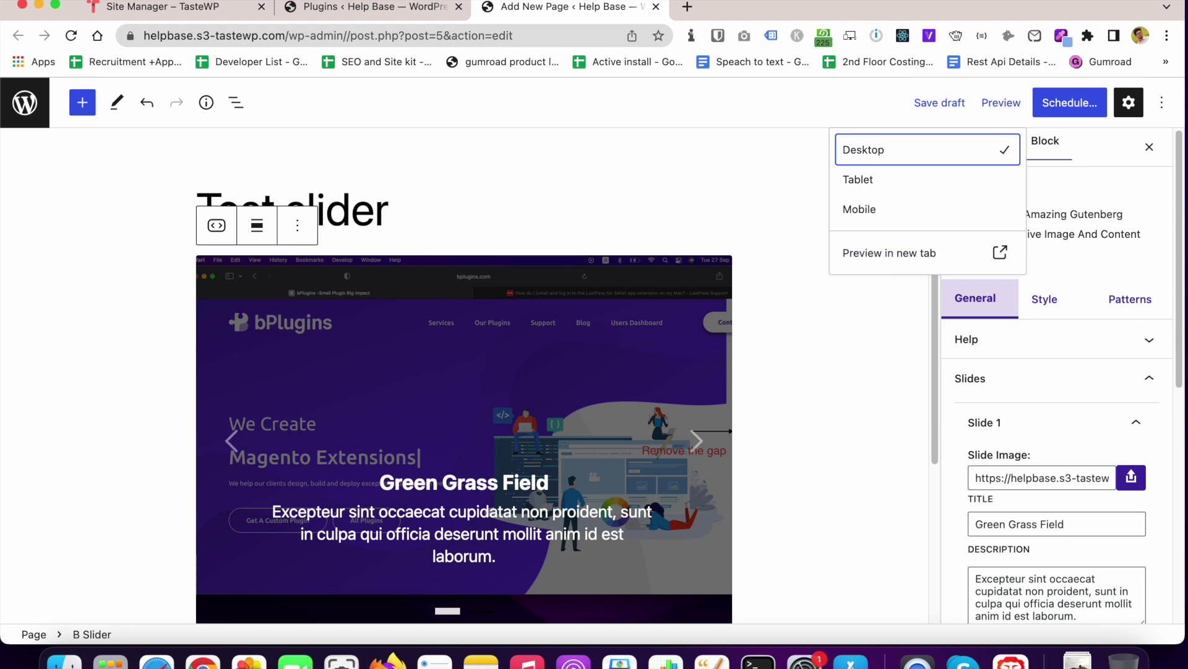
Step: Preview the Test slider page in a new tab and watch the slides change
{"action": "left_click", "coordinate": [893, 257]}
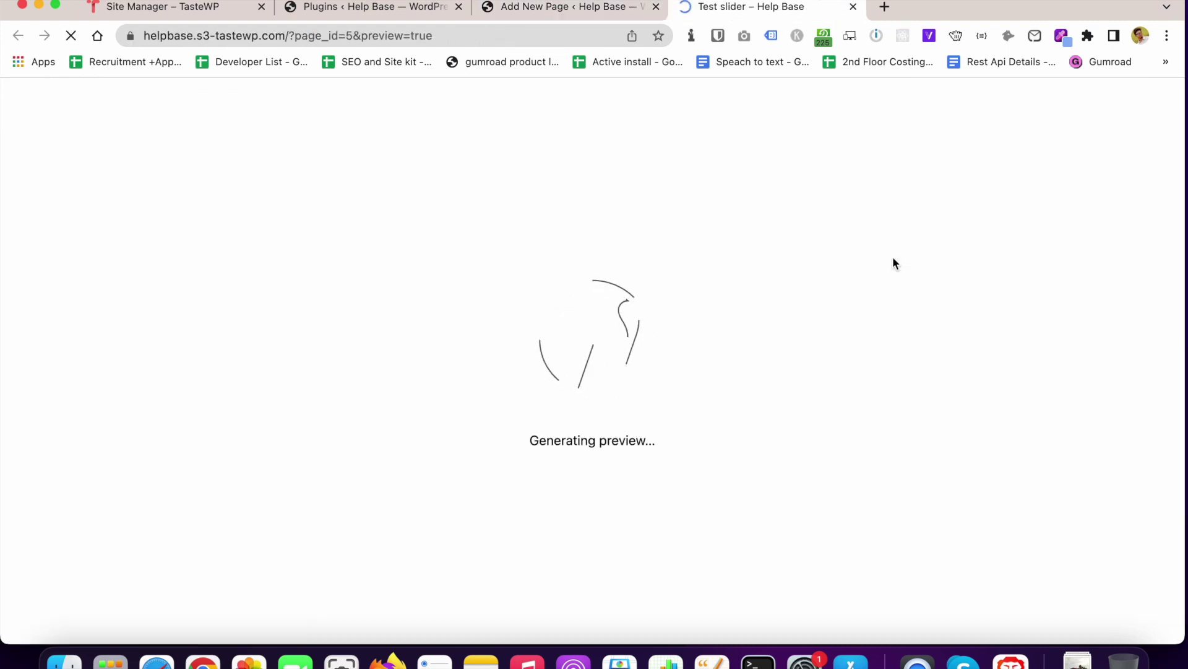
{"action": "scroll", "coordinate": [618, 409], "scroll_direction": "down", "scroll_amount": 5}
{"action": "scroll", "coordinate": [618, 409], "scroll_direction": "up", "scroll_amount": 3}
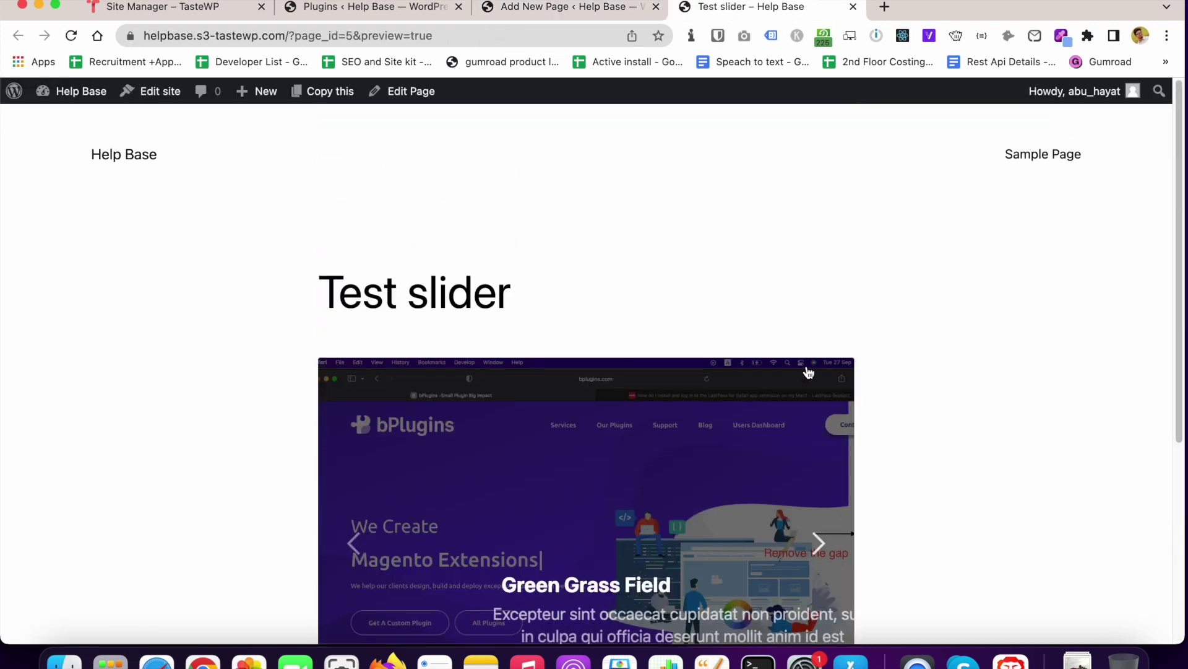
{"action": "scroll", "coordinate": [817, 348], "scroll_direction": "down", "scroll_amount": 2}
{"action": "left_click", "coordinate": [819, 349]}
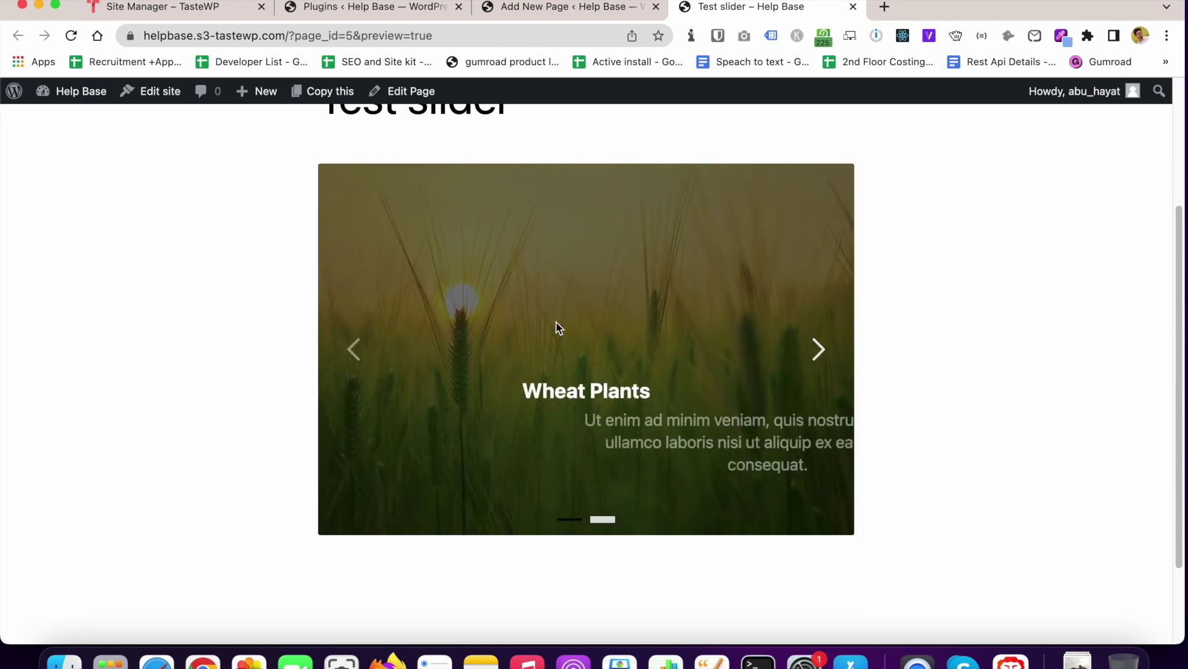
{"action": "scroll", "coordinate": [560, 279], "scroll_direction": "up", "scroll_amount": 1}
{"action": "scroll", "coordinate": [560, 283], "scroll_direction": "up", "scroll_amount": 3}
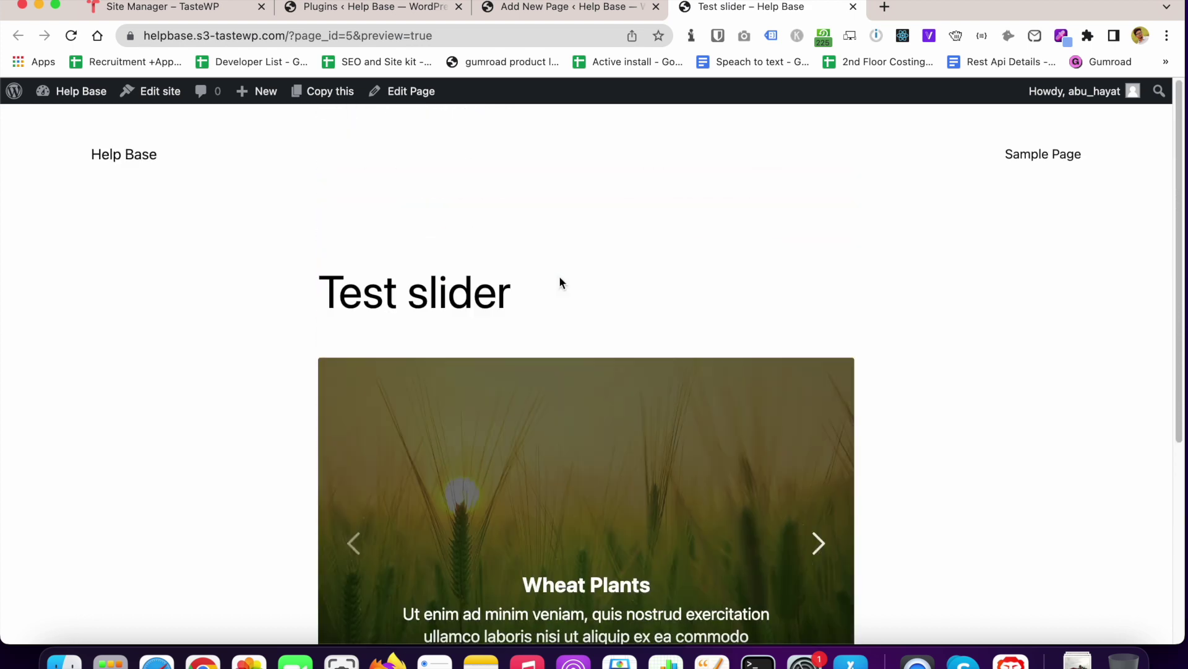
{"action": "scroll", "coordinate": [560, 282], "scroll_direction": "down", "scroll_amount": 1}
{"action": "scroll", "coordinate": [557, 313], "scroll_direction": "down", "scroll_amount": 3}
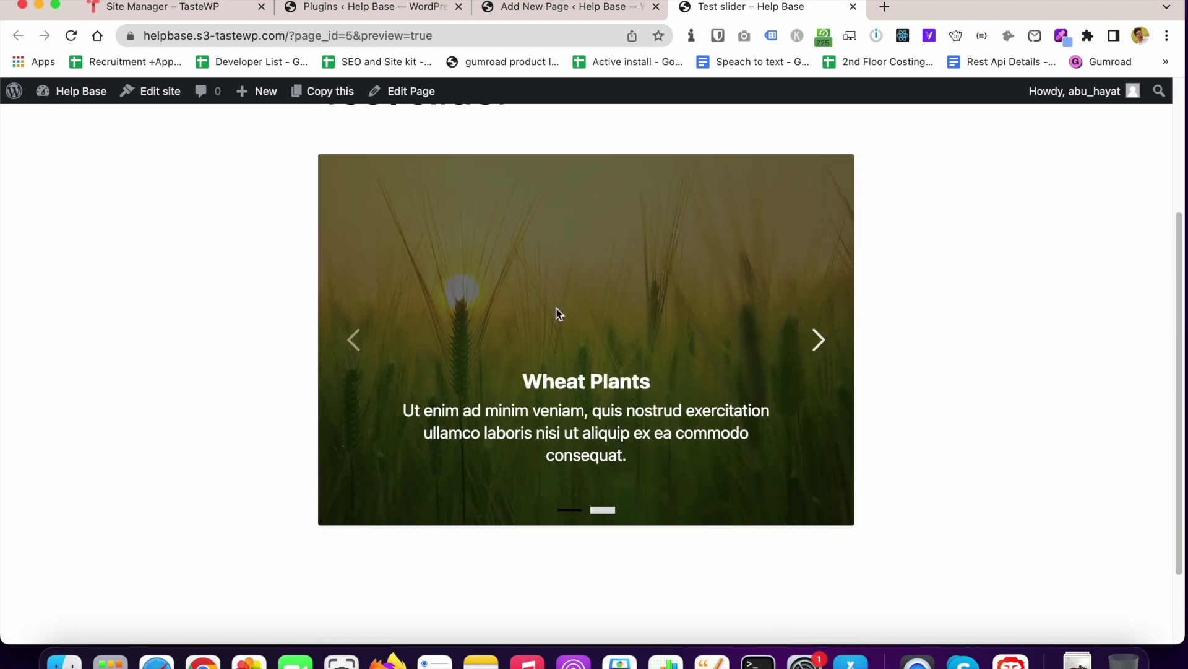
{"action": "scroll", "coordinate": [556, 314], "scroll_direction": "up", "scroll_amount": 3}
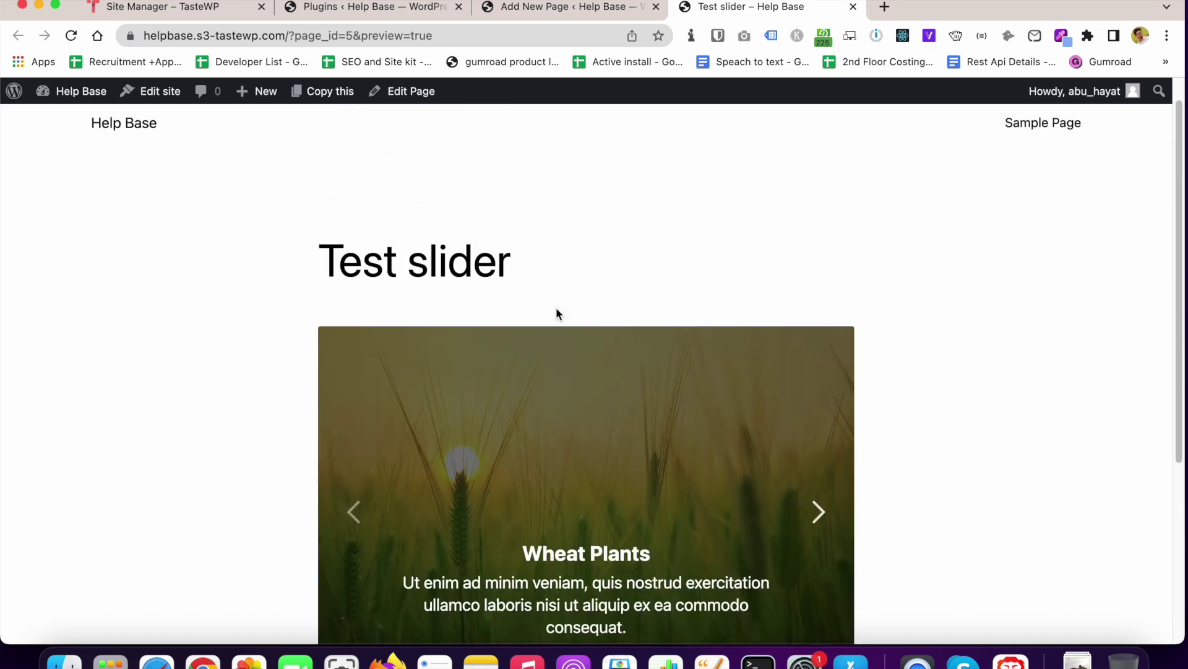
{"action": "scroll", "coordinate": [557, 315], "scroll_direction": "down", "scroll_amount": 1}
{"action": "scroll", "coordinate": [554, 326], "scroll_direction": "down", "scroll_amount": 4}
{"action": "scroll", "coordinate": [554, 340], "scroll_direction": "up", "scroll_amount": 3}
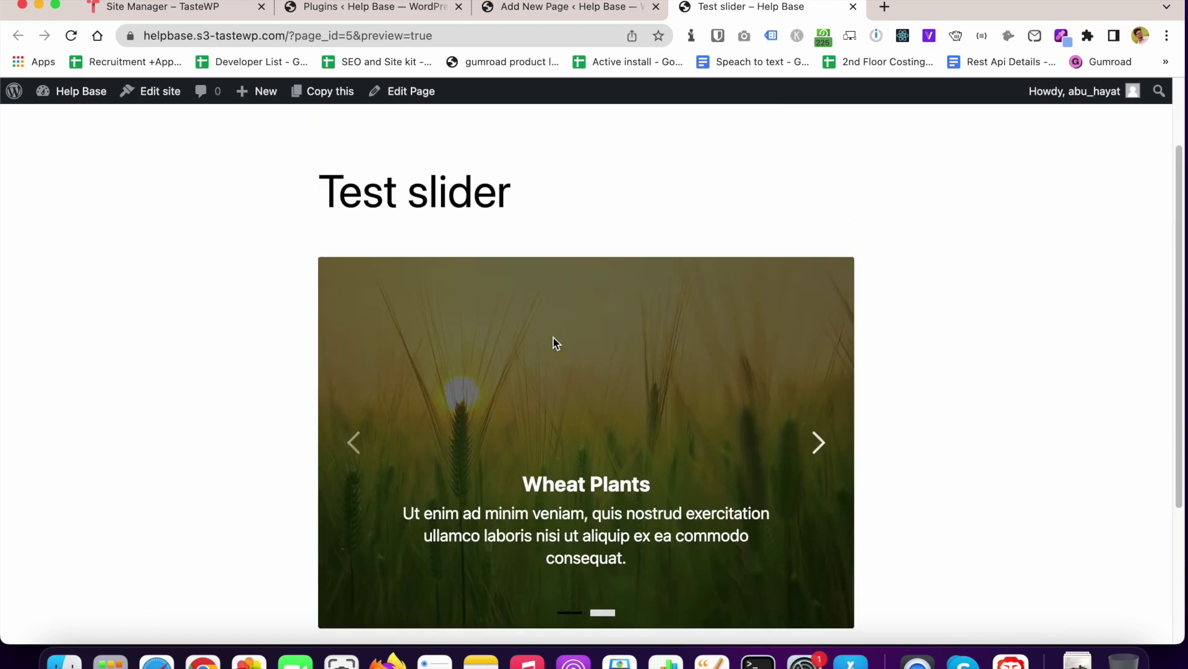
{"action": "scroll", "coordinate": [553, 338], "scroll_direction": "up", "scroll_amount": 2}
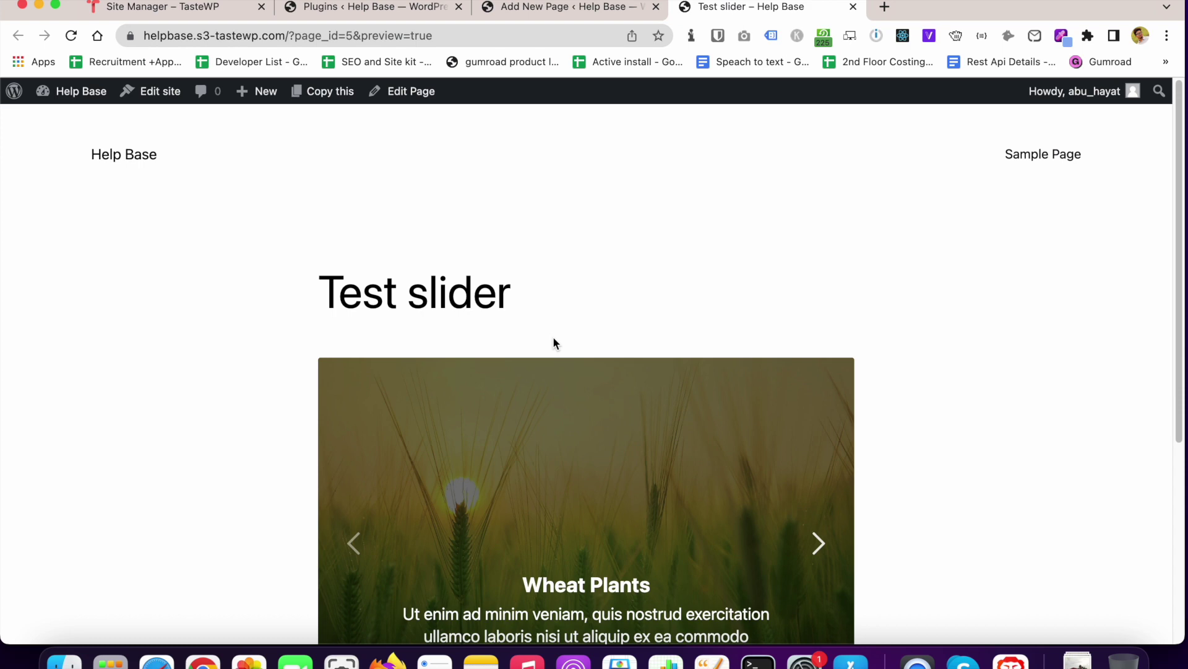
{"action": "scroll", "coordinate": [553, 338], "scroll_direction": "down", "scroll_amount": 1}
{"action": "scroll", "coordinate": [554, 338], "scroll_direction": "up", "scroll_amount": 1}
{"action": "scroll", "coordinate": [552, 338], "scroll_direction": "up", "scroll_amount": 1}
{"action": "scroll", "coordinate": [552, 339], "scroll_direction": "down", "scroll_amount": 1}
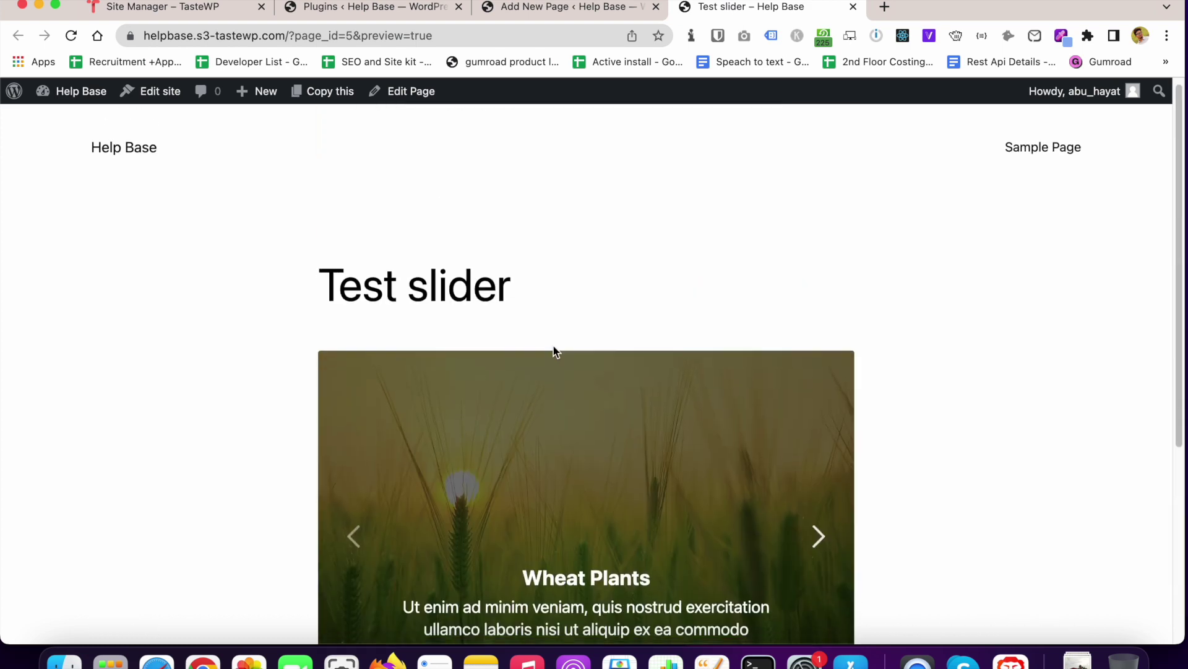
{"action": "scroll", "coordinate": [553, 346], "scroll_direction": "up", "scroll_amount": 1}
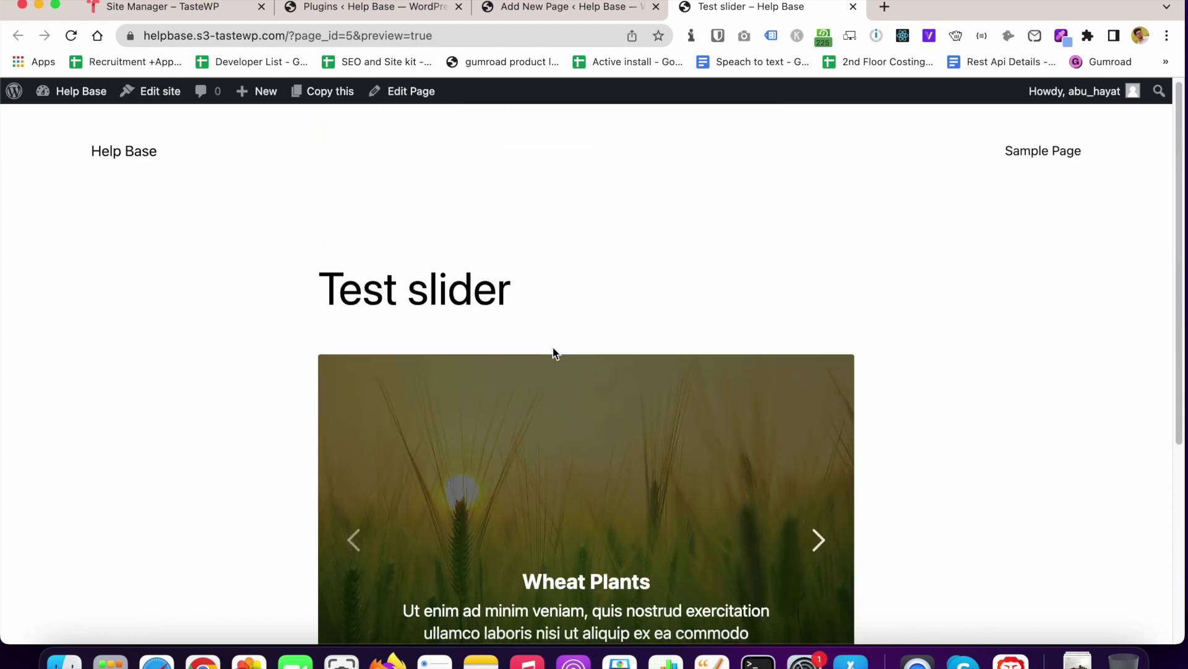
{"action": "scroll", "coordinate": [553, 351], "scroll_direction": "down", "scroll_amount": 4}
{"action": "scroll", "coordinate": [553, 350], "scroll_direction": "up", "scroll_amount": 4}
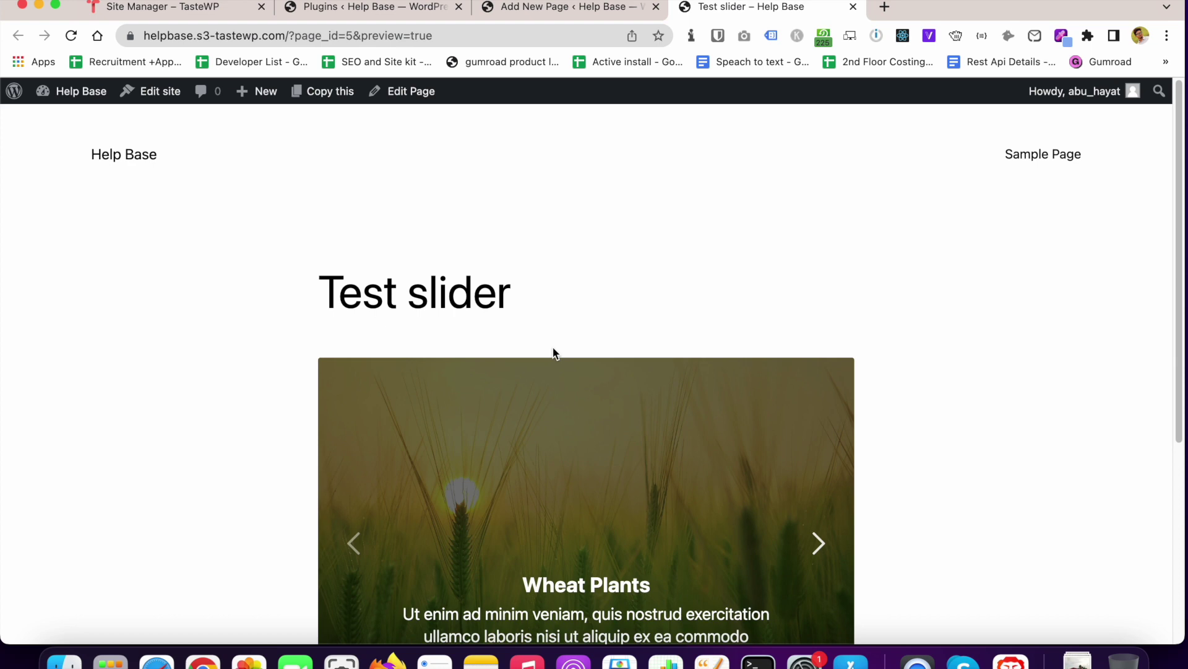
{"action": "scroll", "coordinate": [554, 353], "scroll_direction": "down", "scroll_amount": 4}
{"action": "scroll", "coordinate": [551, 353], "scroll_direction": "up", "scroll_amount": 4}
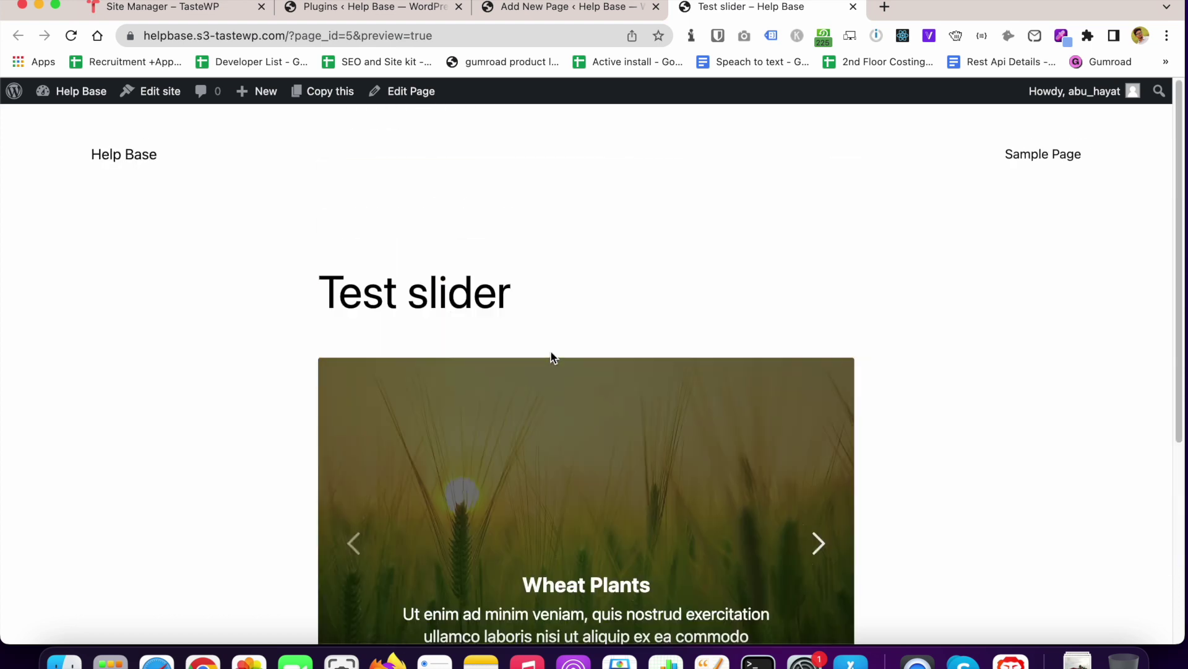